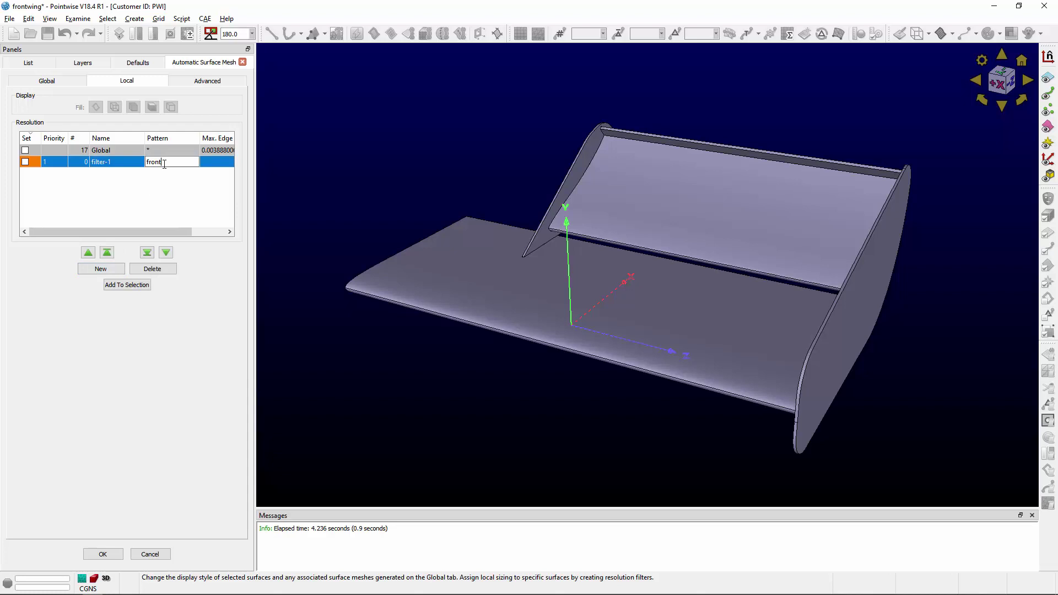
- Set the pattern of resolution filter-1 to front* and create the surface mesh of the wing
text(*)
key(Return)
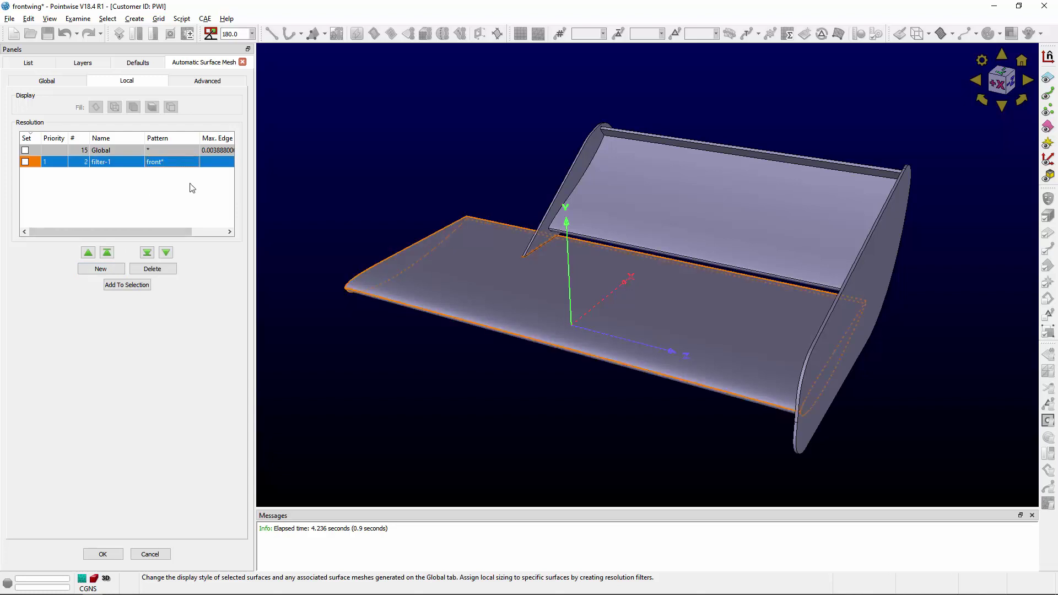
click(215, 81)
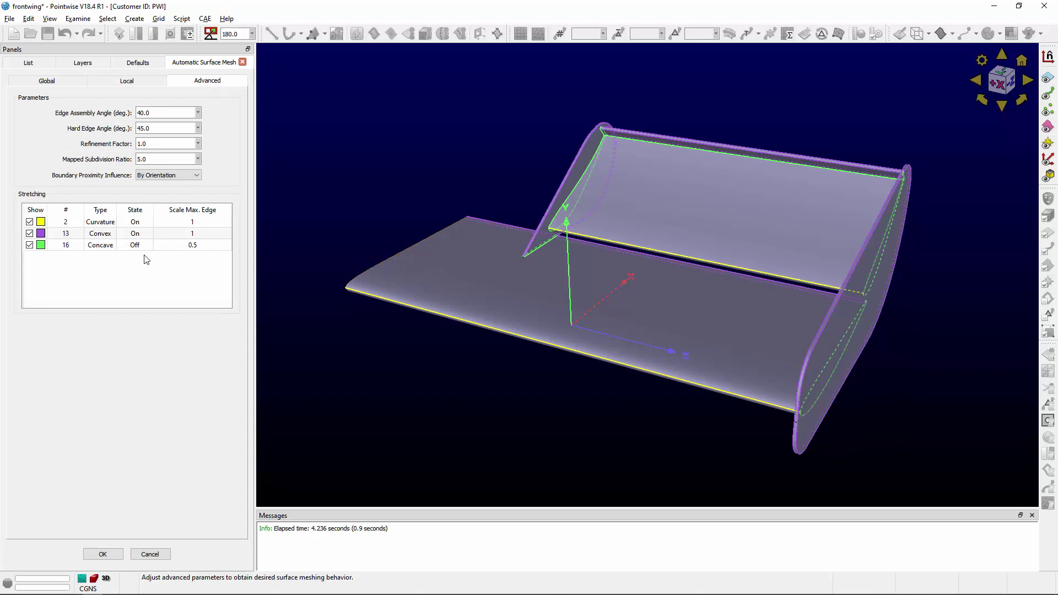
click(166, 144)
click(37, 83)
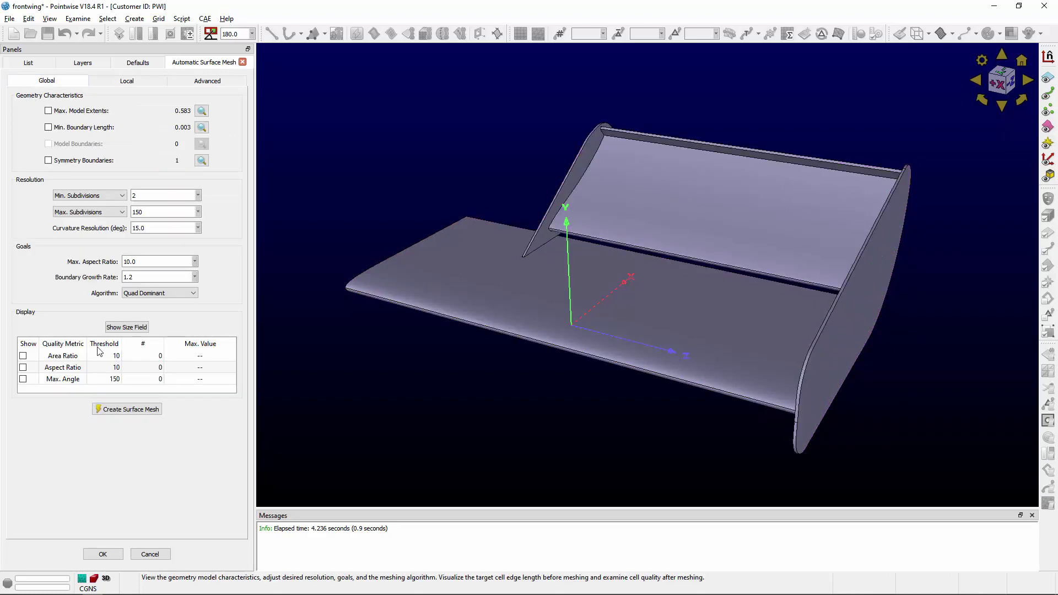
click(135, 409)
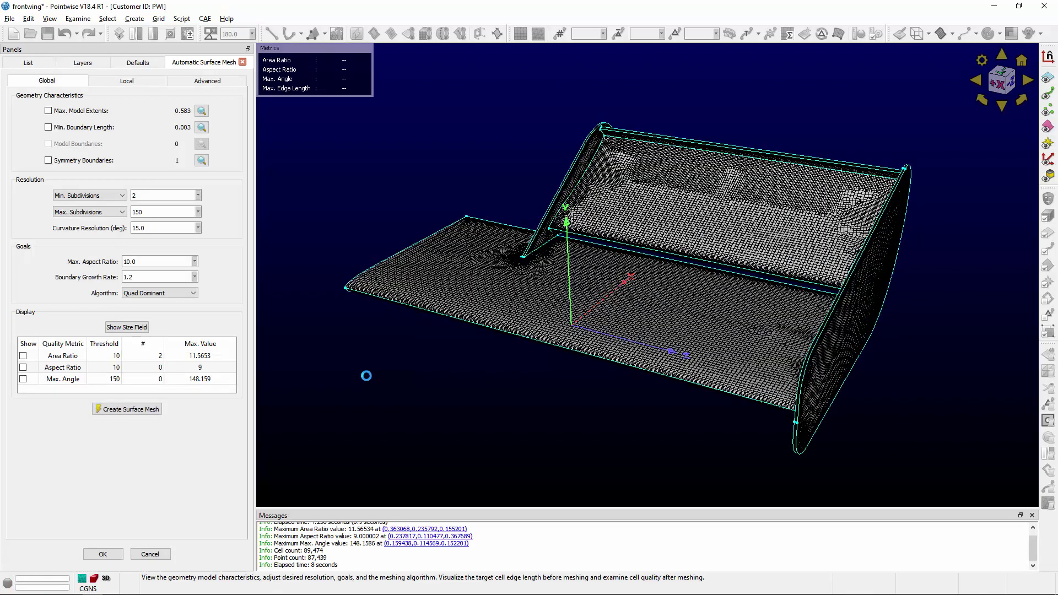
- Inspect the surface mesh in saved views 2, 3, 4 and 1, and accept it
key(ctrl+2)
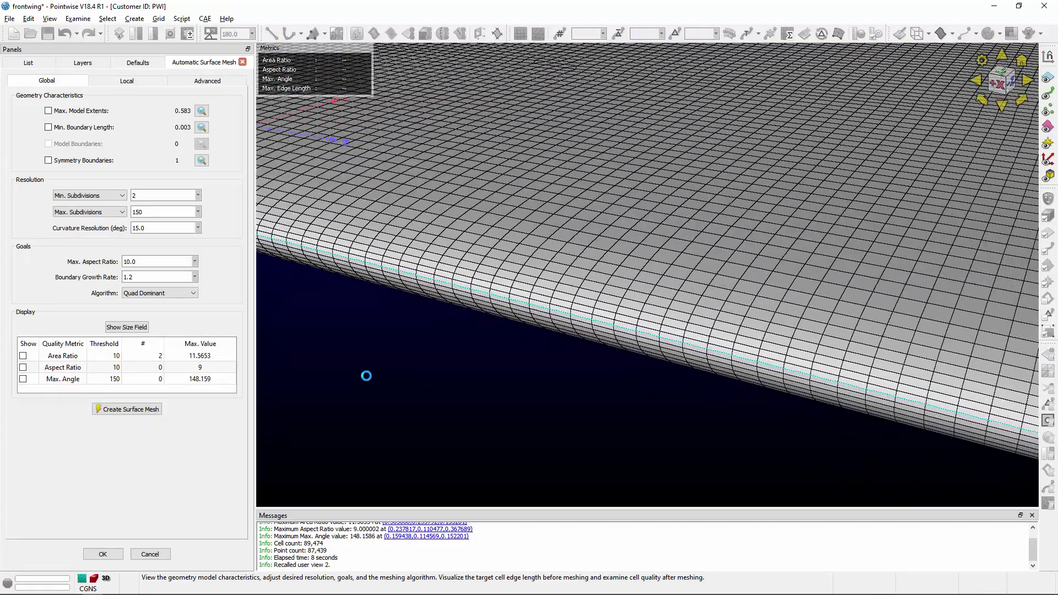
key(ctrl+3)
key(ctrl+4)
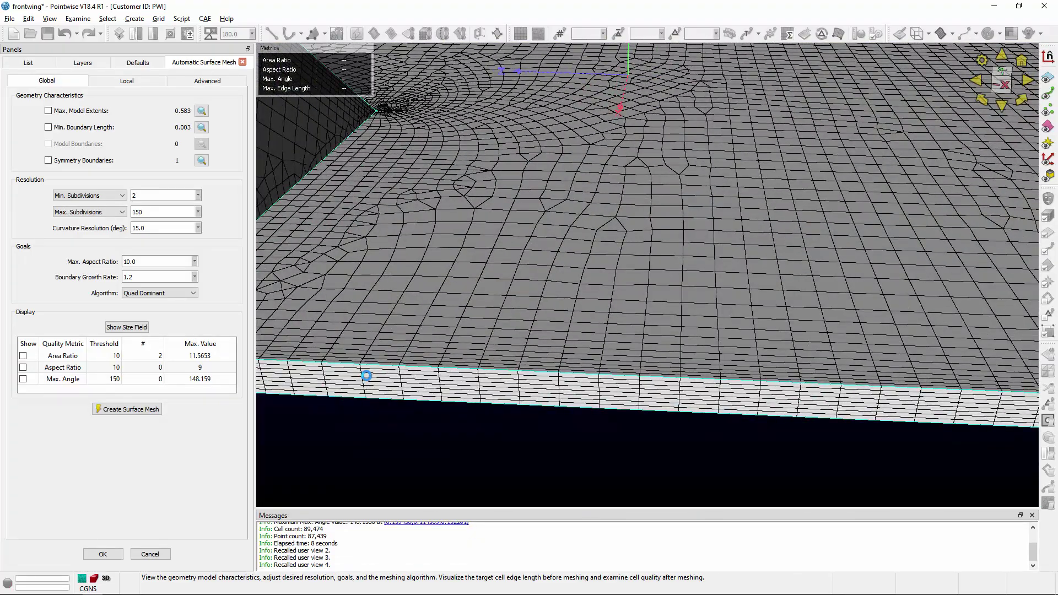
key(ctrl+1)
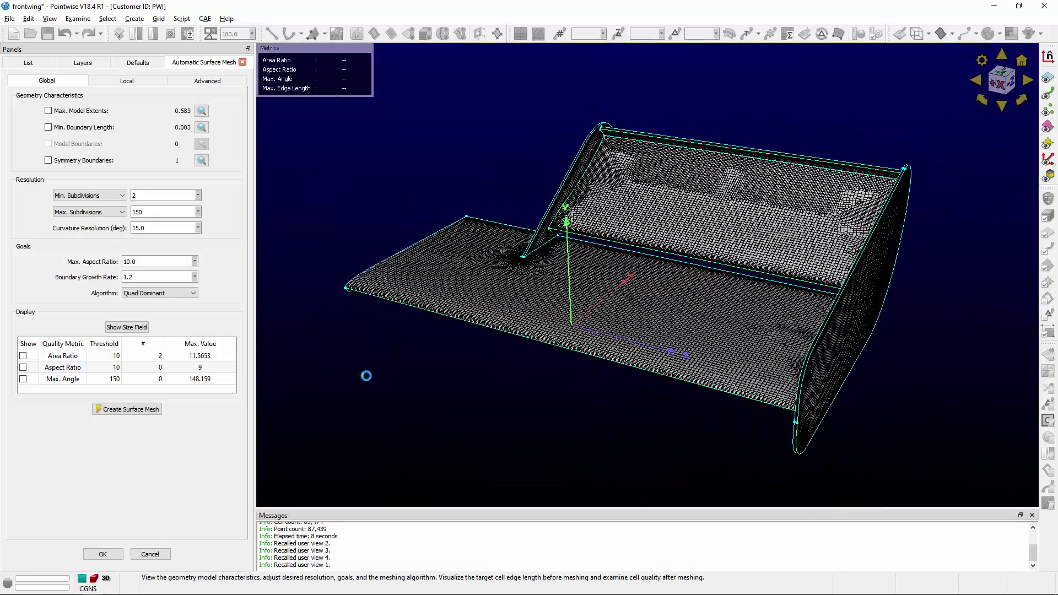
click(99, 555)
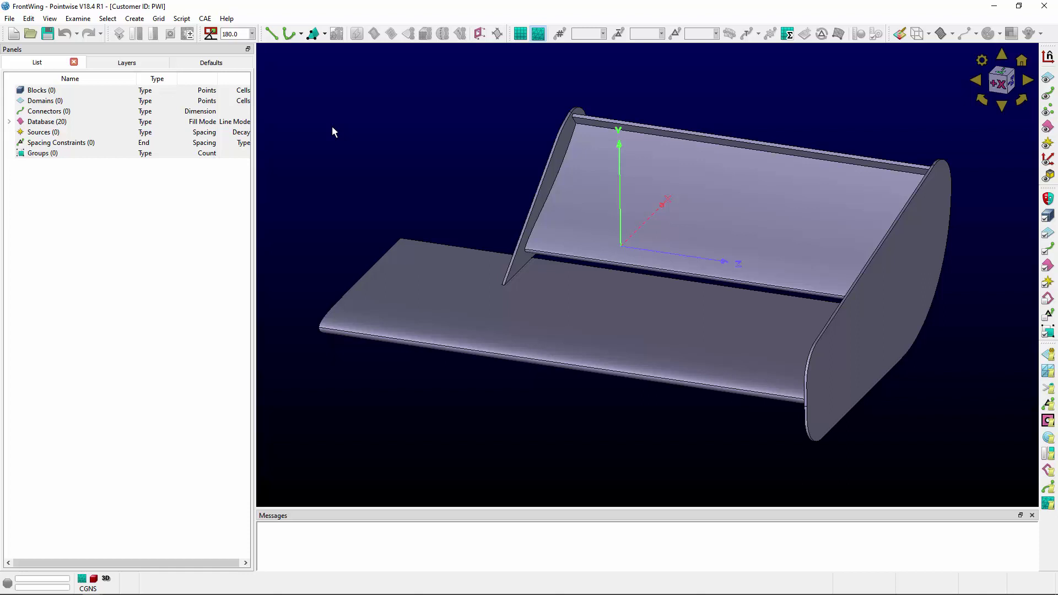
- Start Automatic Surface Mesh on the whole frontwing model
click(613, 187)
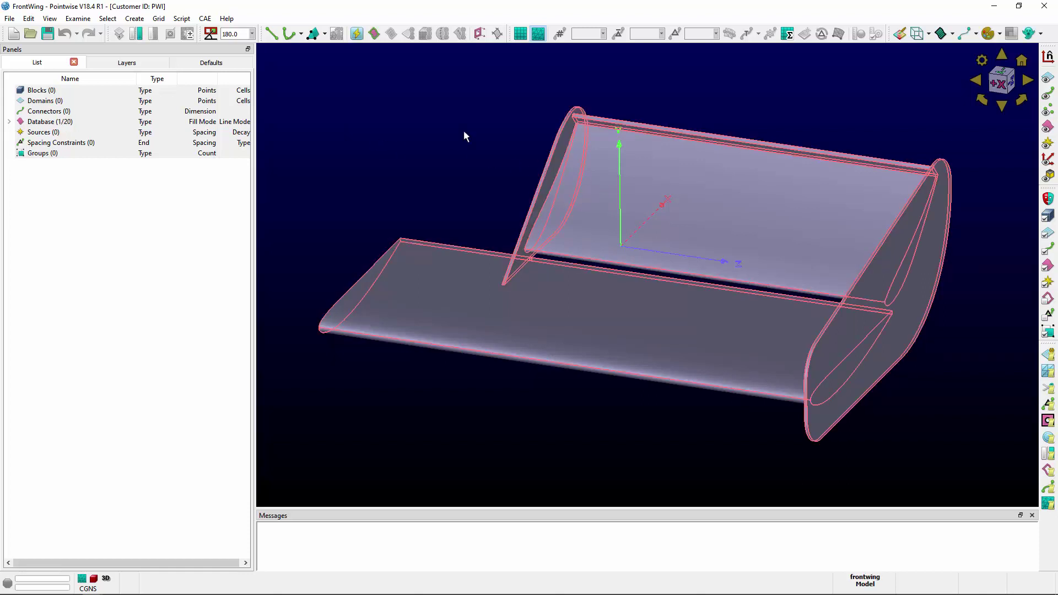
click(140, 22)
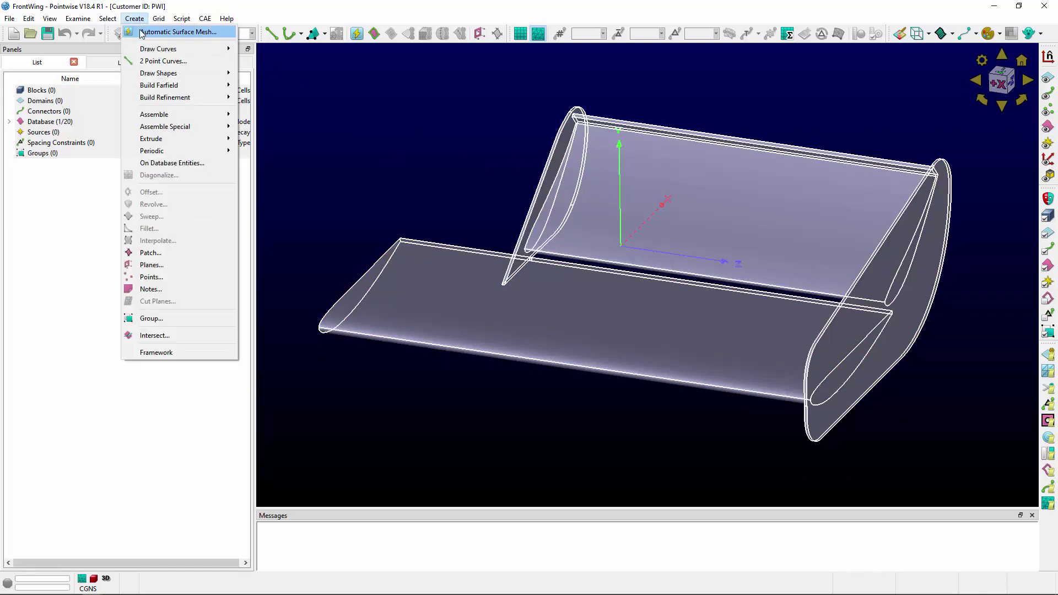
click(143, 31)
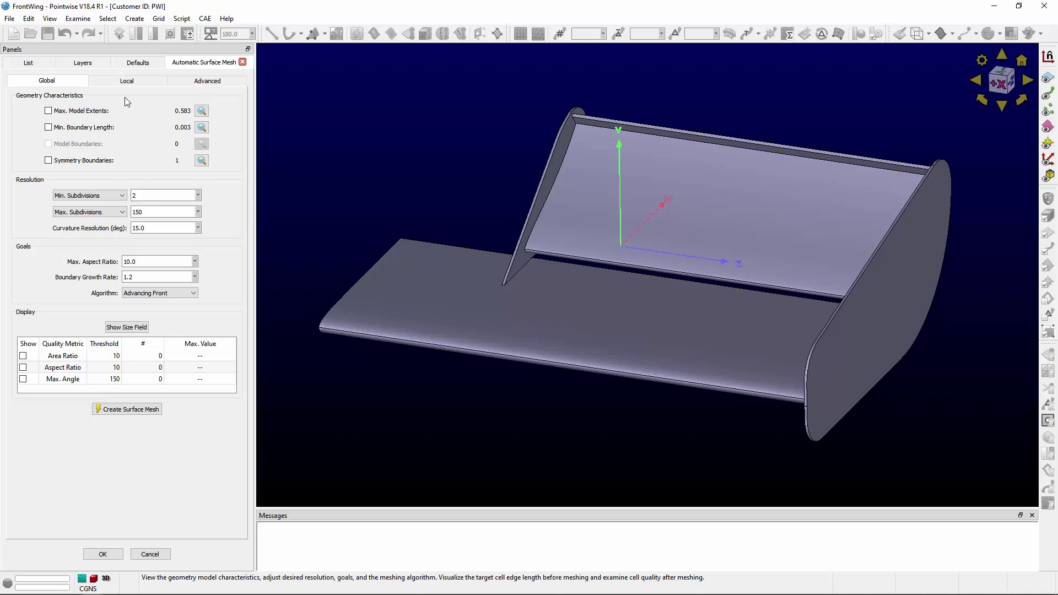
- Examine the maximum model extents, minimum boundary length and symmetry boundaries, and the choices for the minimum resolution type
click(180, 109)
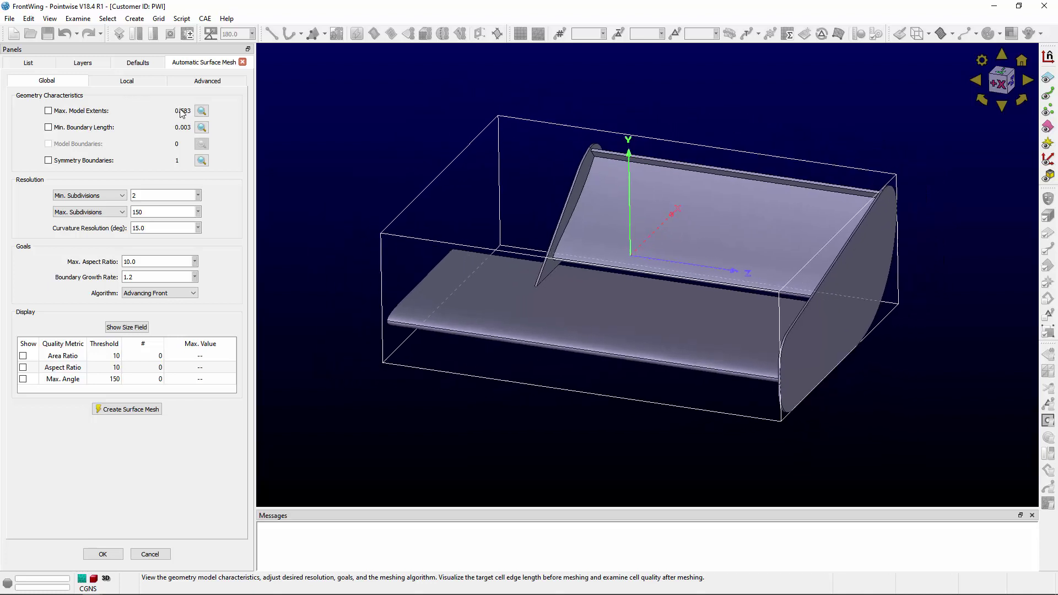
click(180, 127)
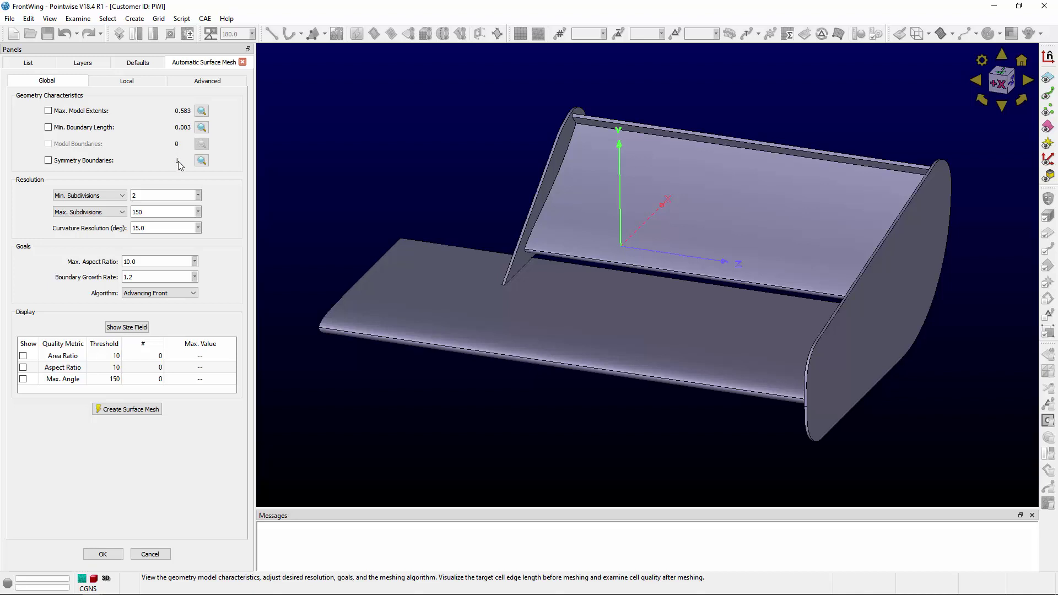
mouse_move(177, 161)
click(109, 196)
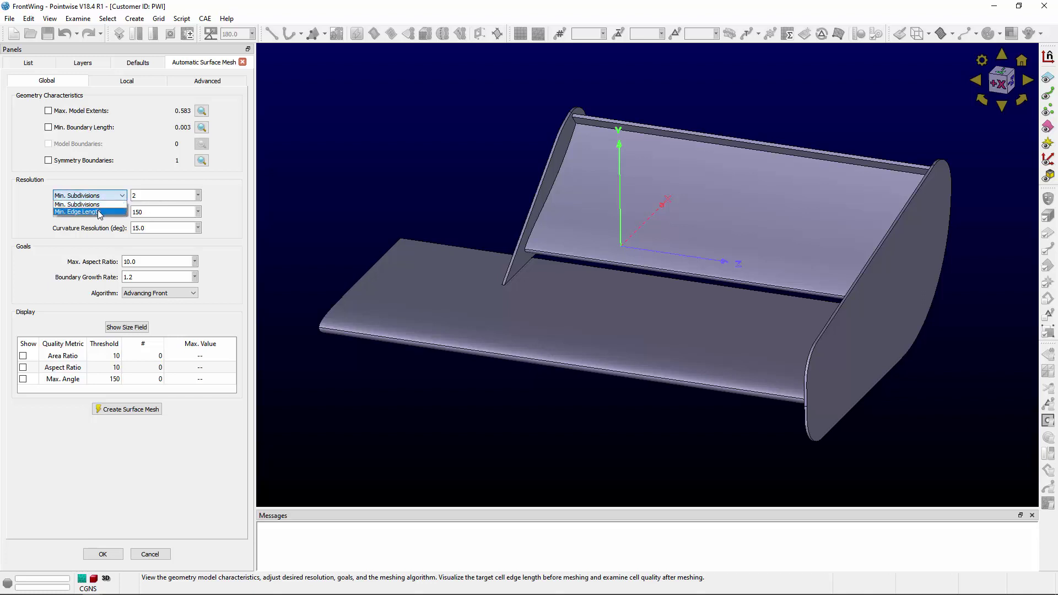
click(227, 191)
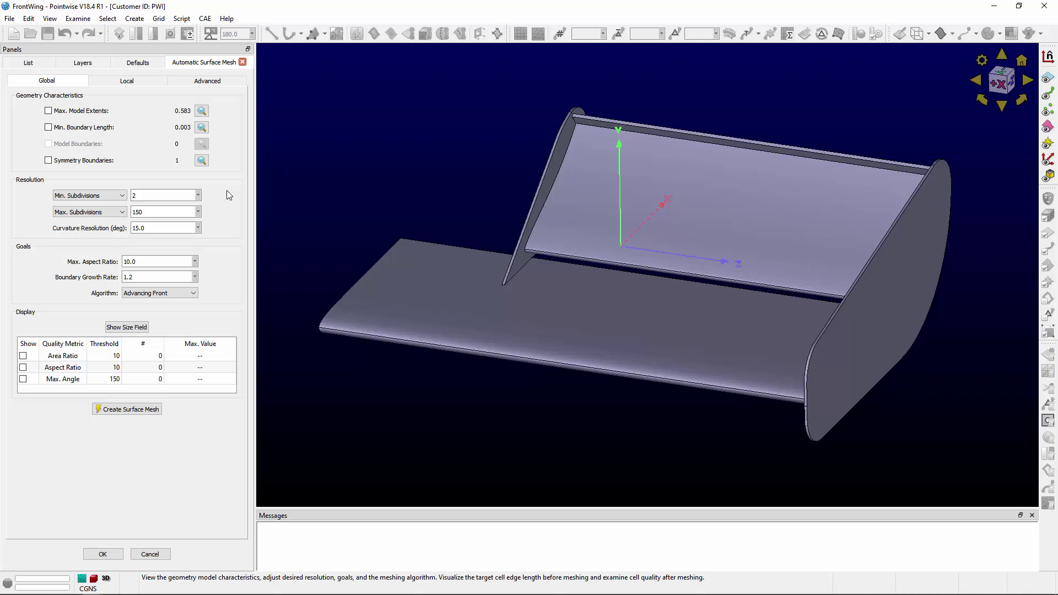
click(94, 197)
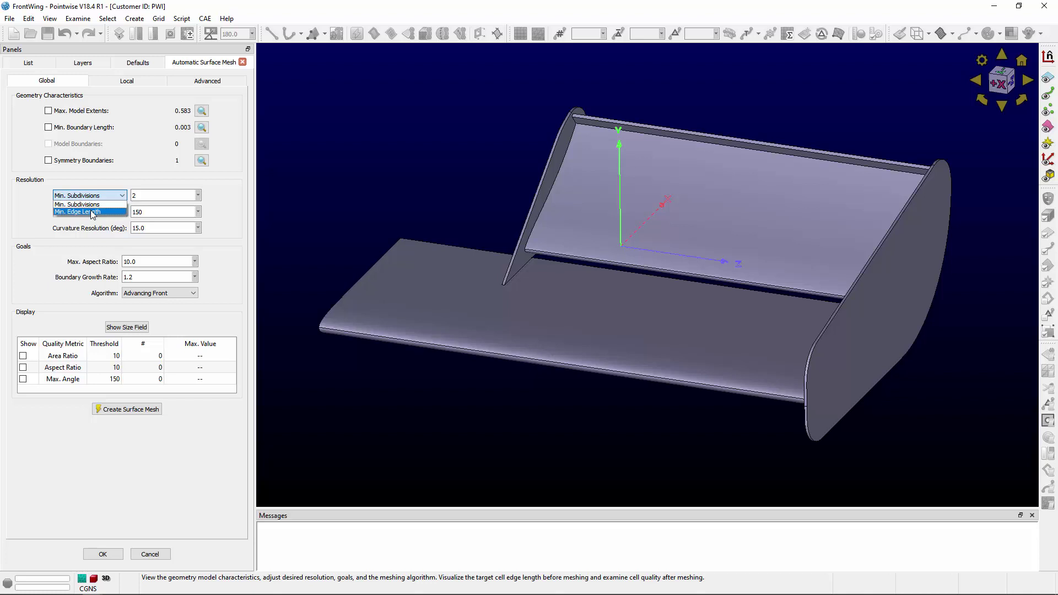
click(231, 205)
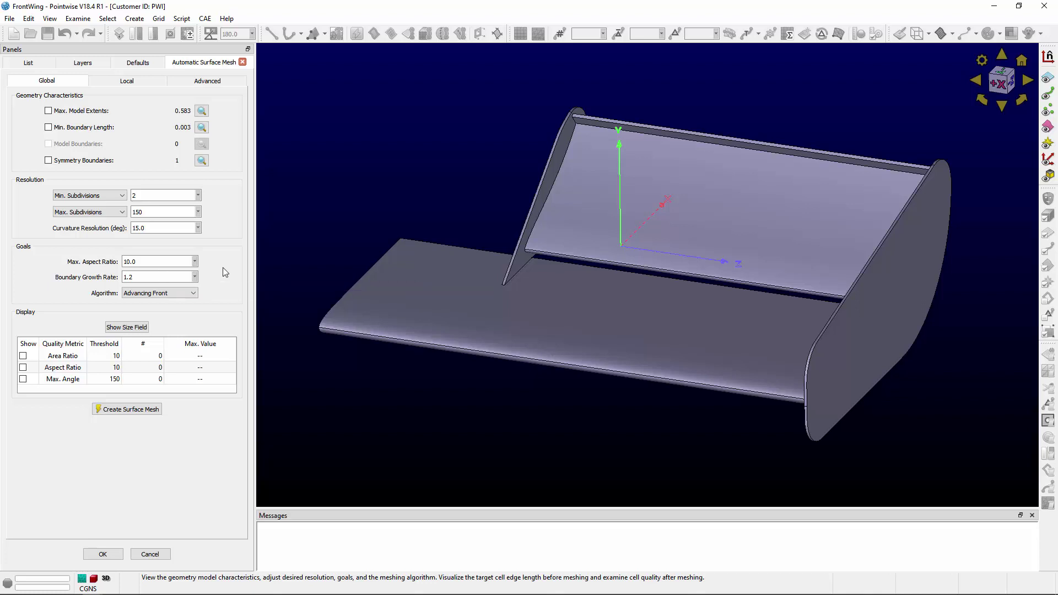
- Set the global meshing algorithm to Quad Dominant
click(185, 295)
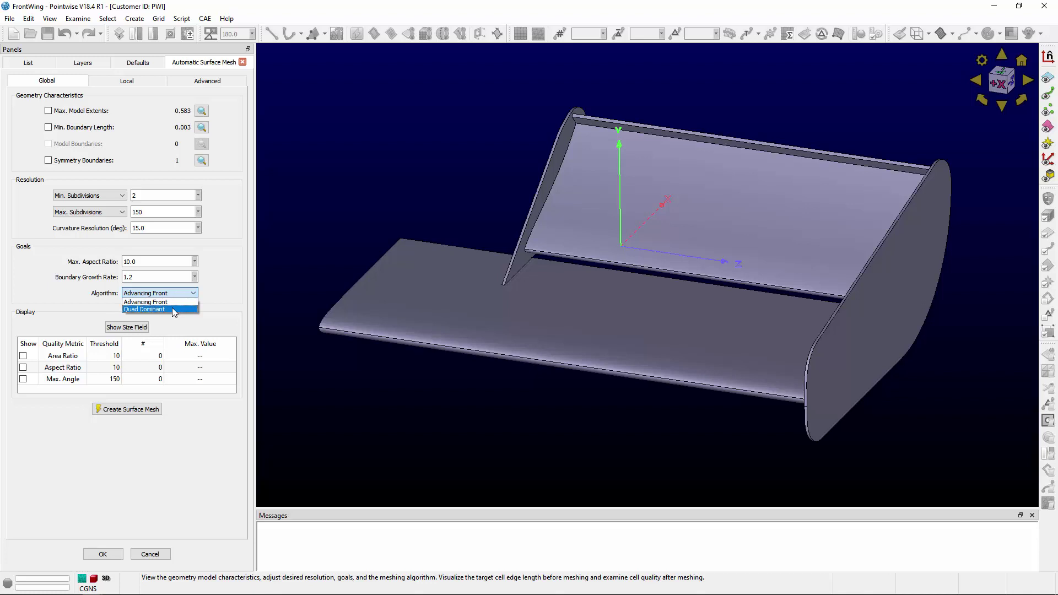
click(172, 308)
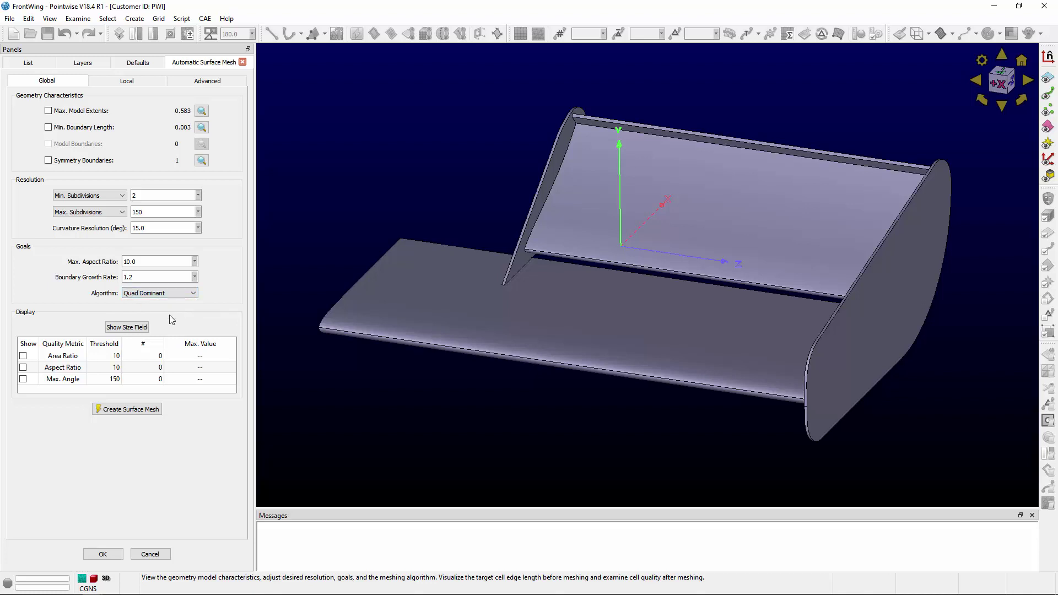
- Display the target edge length size field, examine it where the inner endplate meets the main wing, and hide it
click(127, 327)
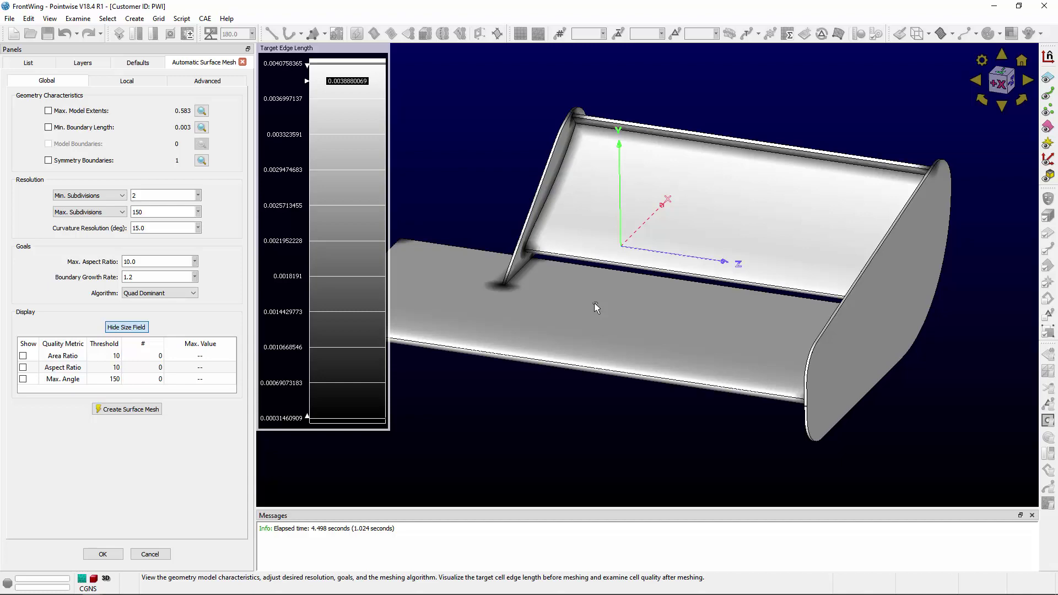
scroll(489, 301, up, 5)
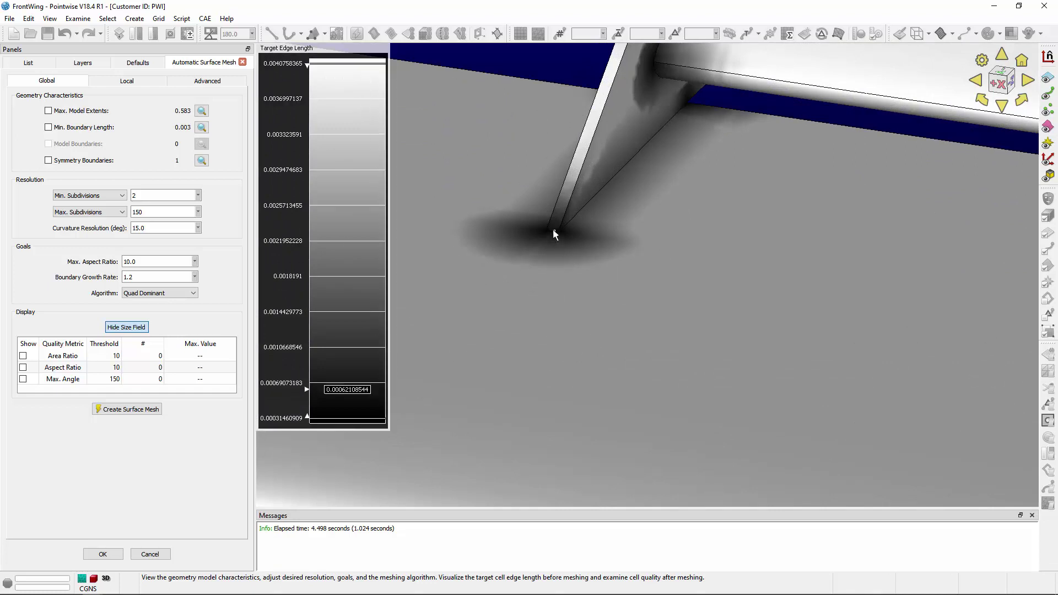
scroll(552, 233, up, 2)
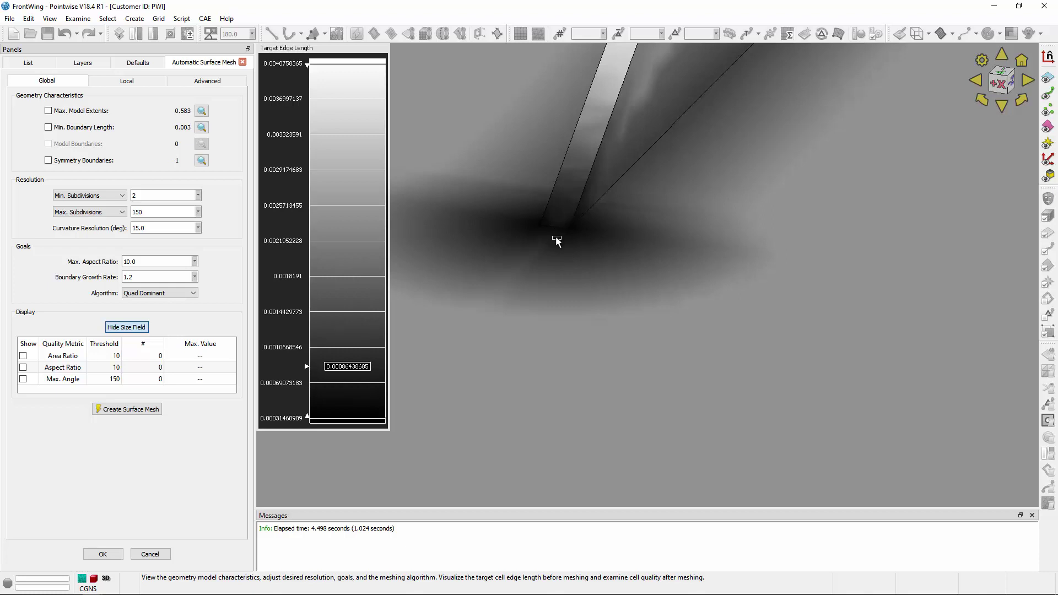
scroll(555, 235, down, 10)
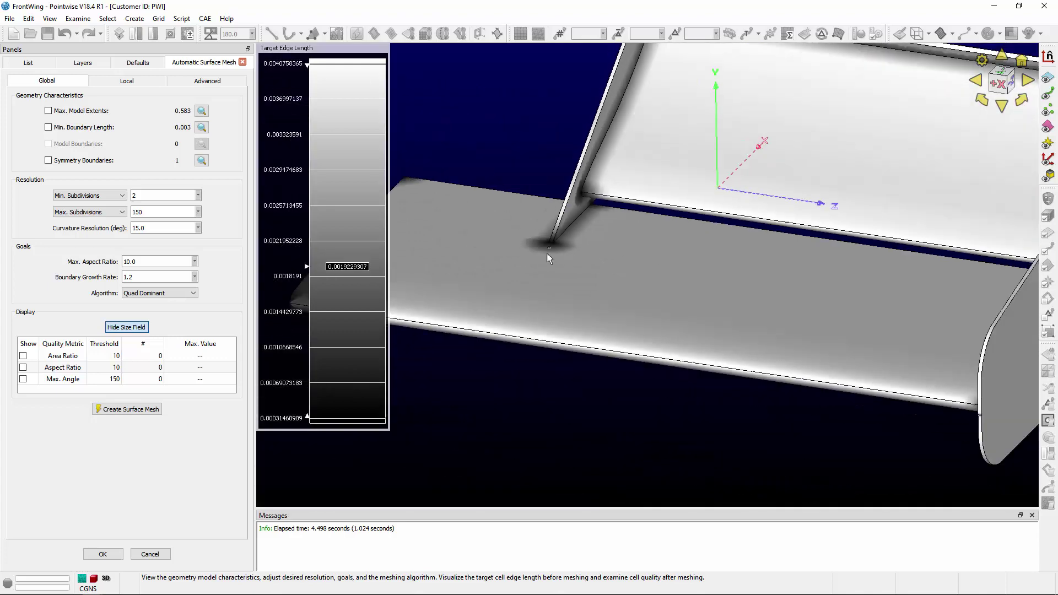
scroll(579, 198, up, 2)
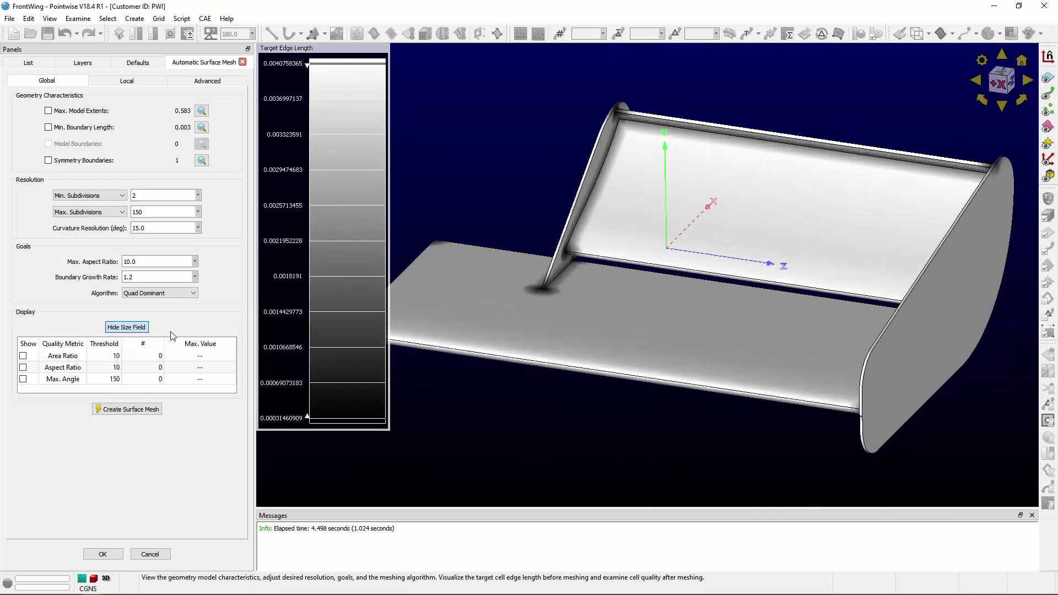
click(127, 327)
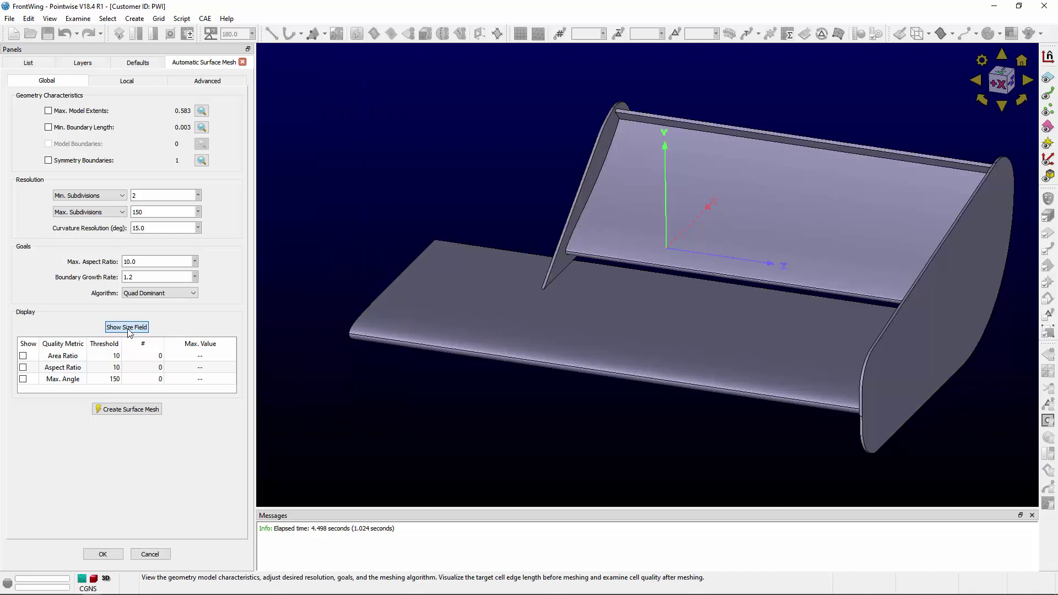
- Create the quad-dominant surface mesh and check the location options for the maximum area ratio
click(129, 408)
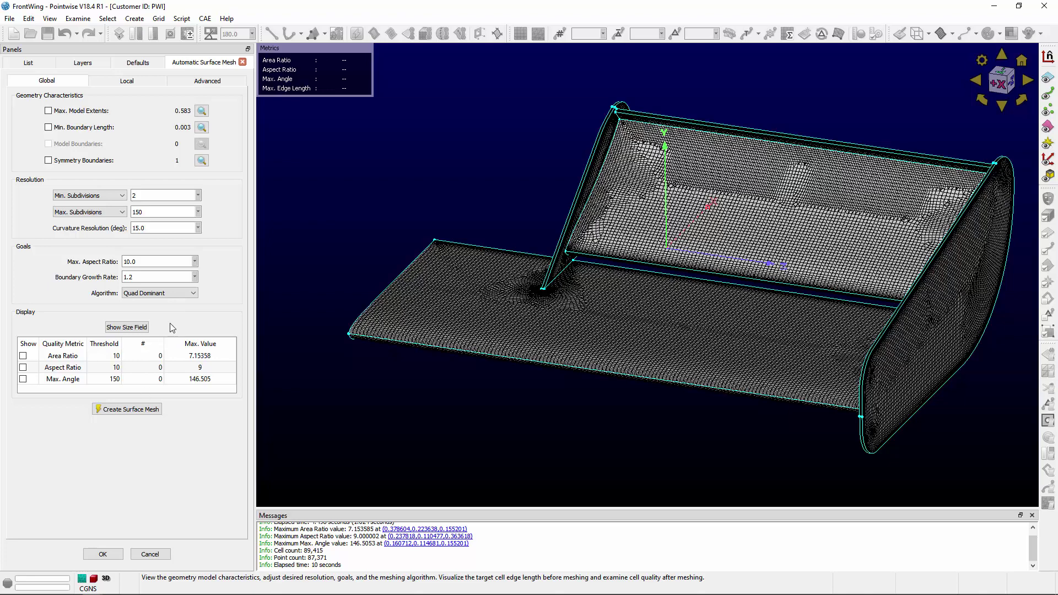
right_click(203, 357)
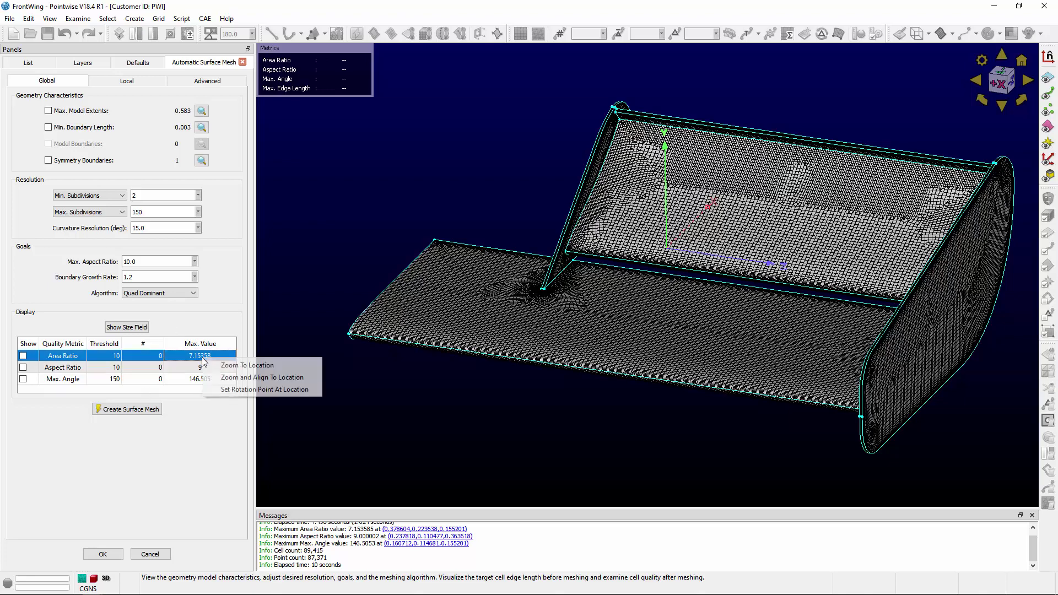
click(237, 327)
- Set the Area Ratio threshold to 5 and show the cells that violate it
double_click(116, 356)
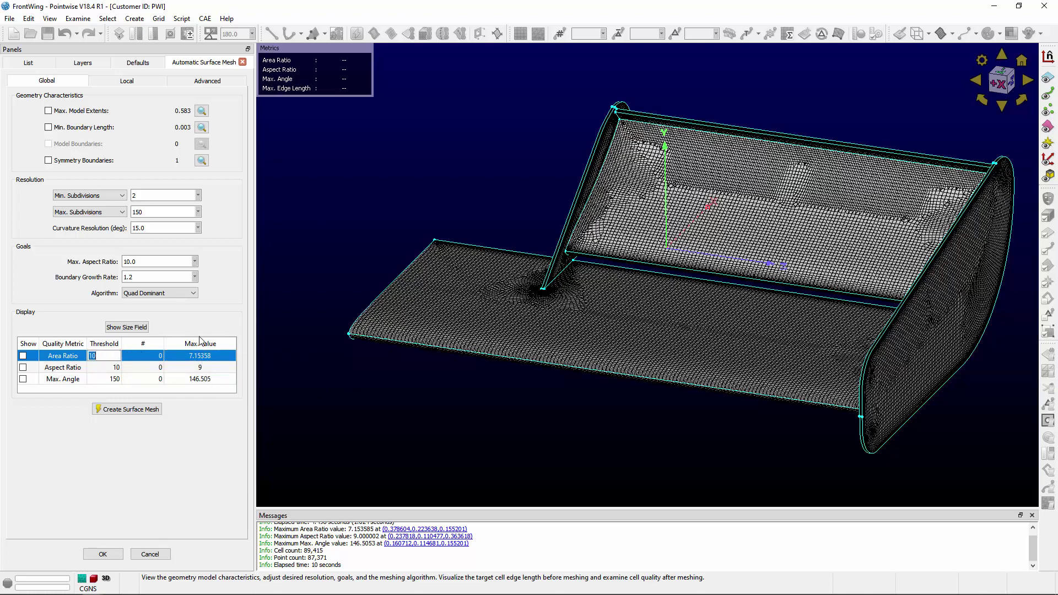
text(5)
key(Return)
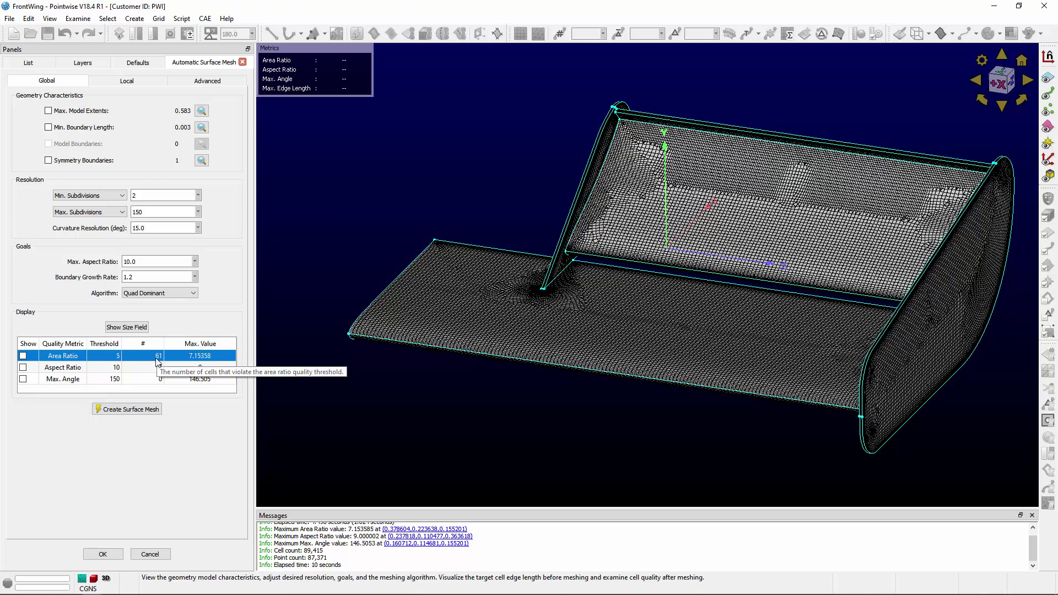
click(23, 356)
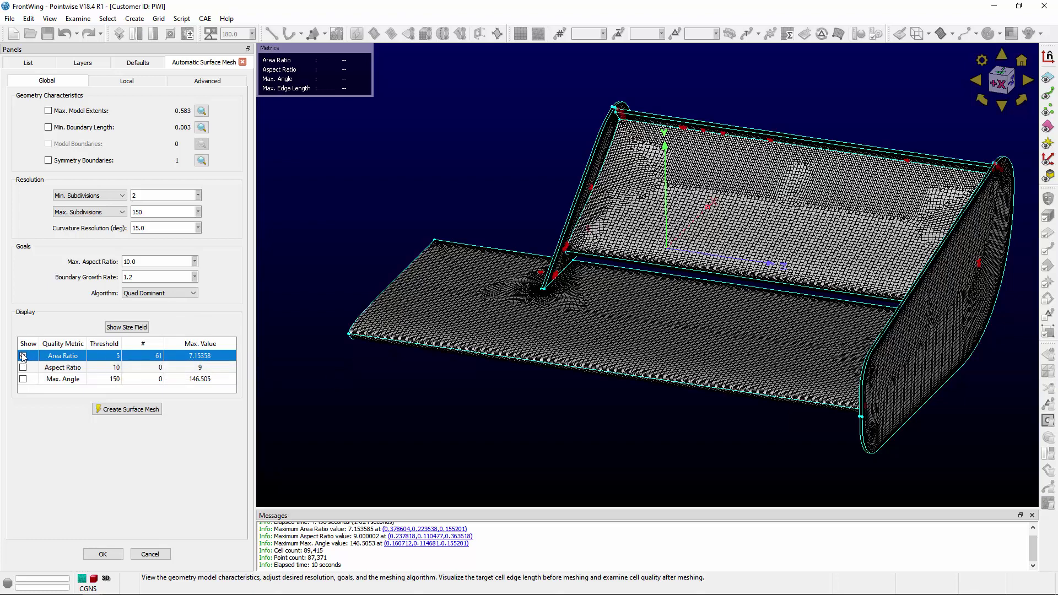
- Set the Area Ratio threshold back to 10
double_click(106, 357)
text(10)
key(Return)
- Examine the mesh cells along the main wing's leading edge and around the base of the inner endplate
scroll(604, 373, up, 2)
scroll(604, 372, up, 4)
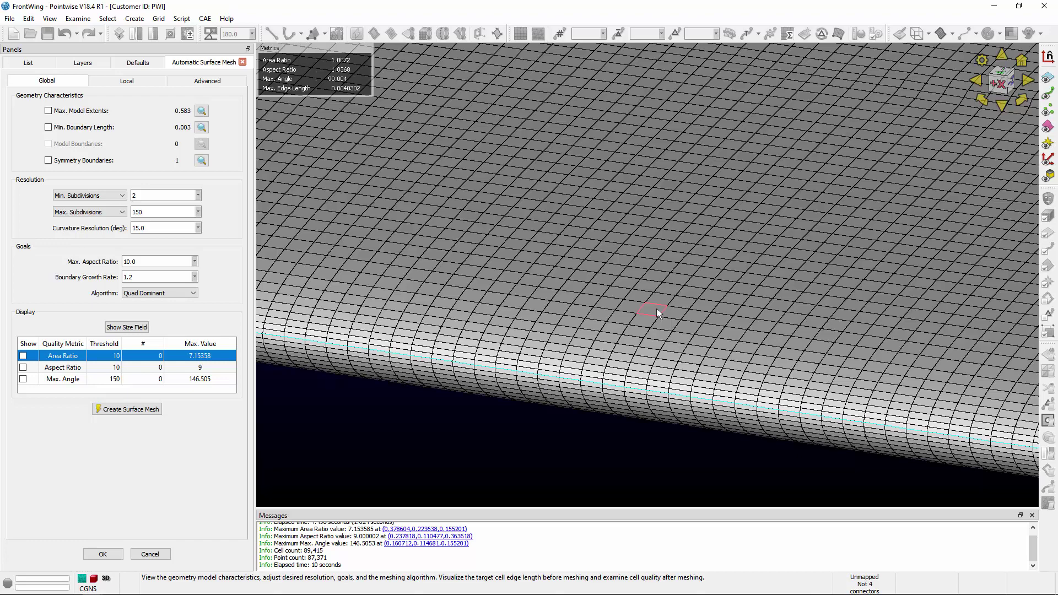
scroll(670, 343, down, 2)
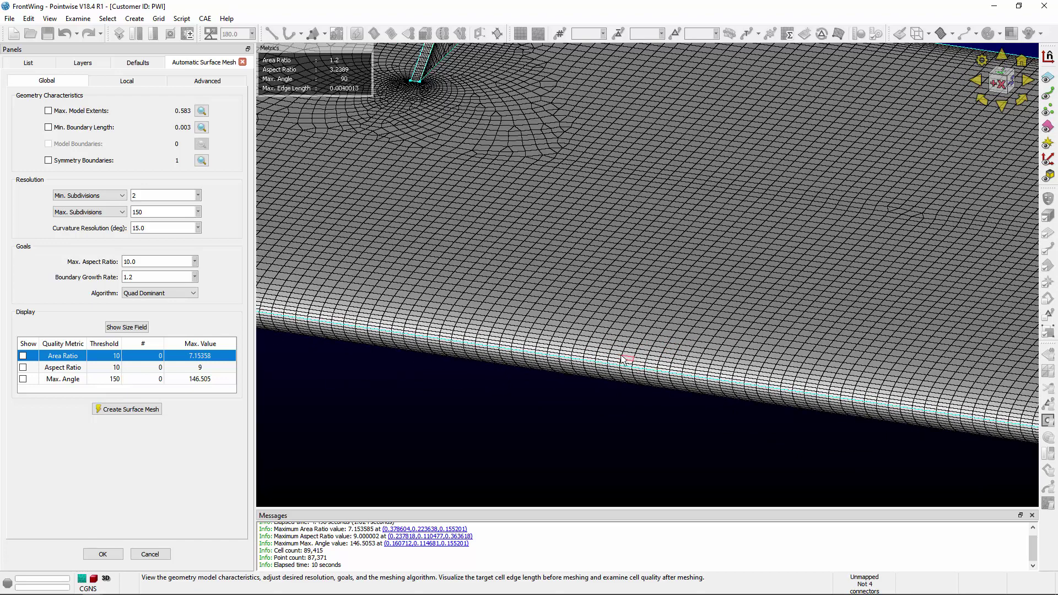
scroll(653, 380, down, 2)
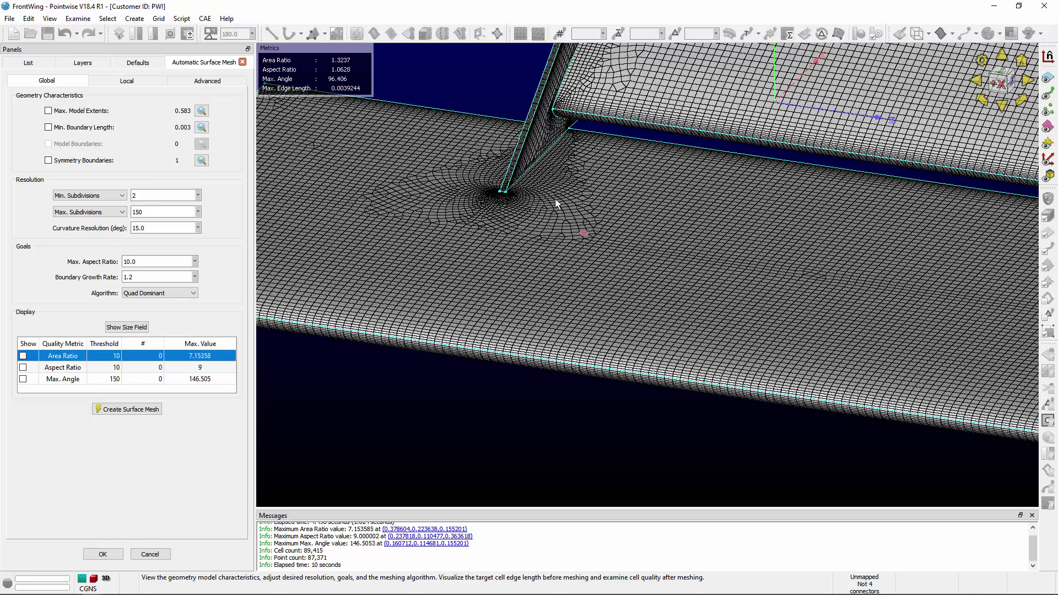
scroll(565, 232, up, 5)
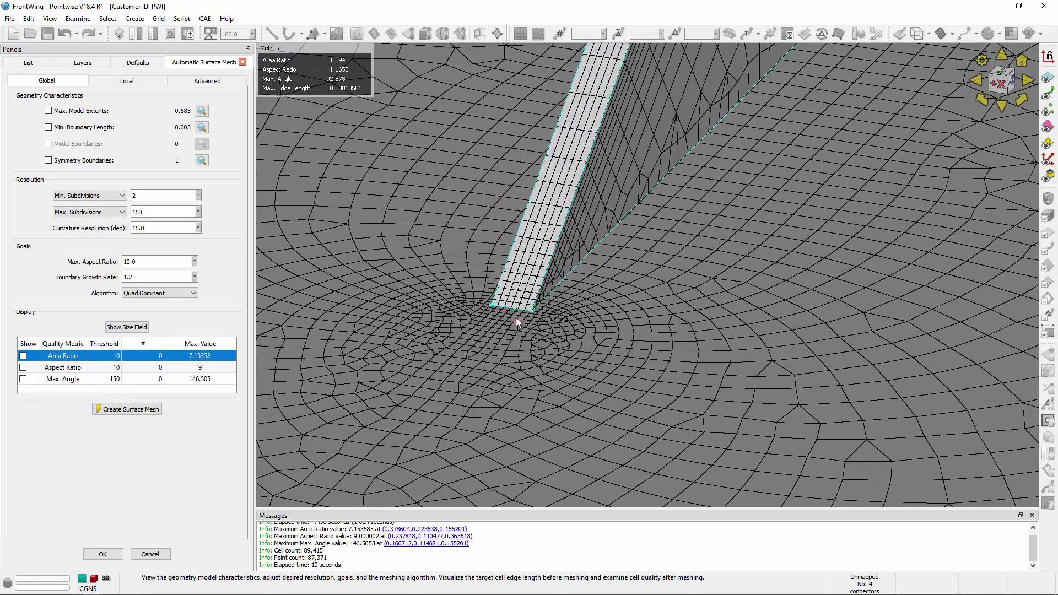
scroll(543, 326, up, 2)
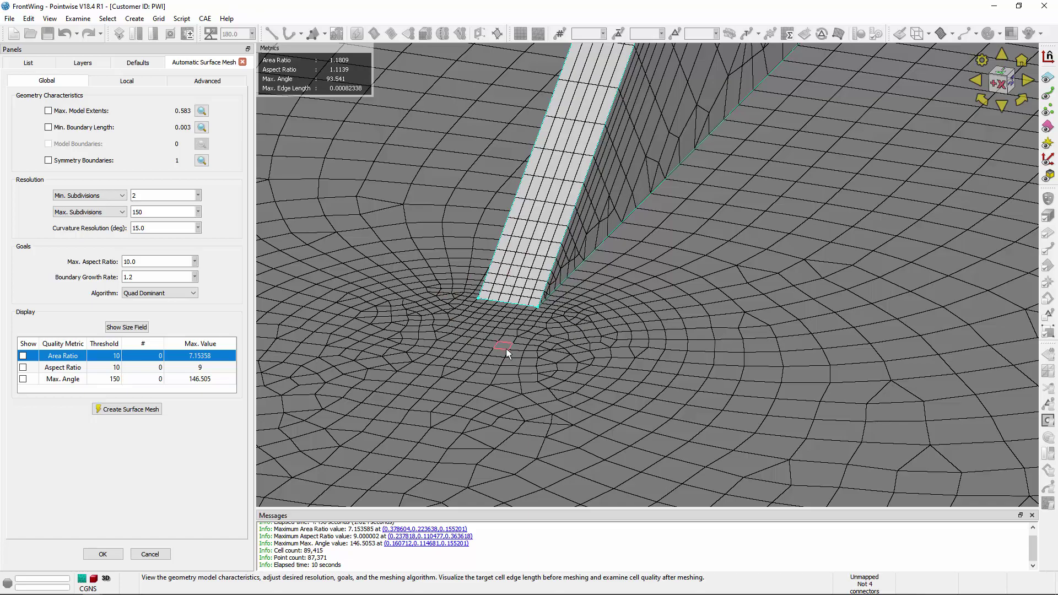
scroll(696, 347, down, 5)
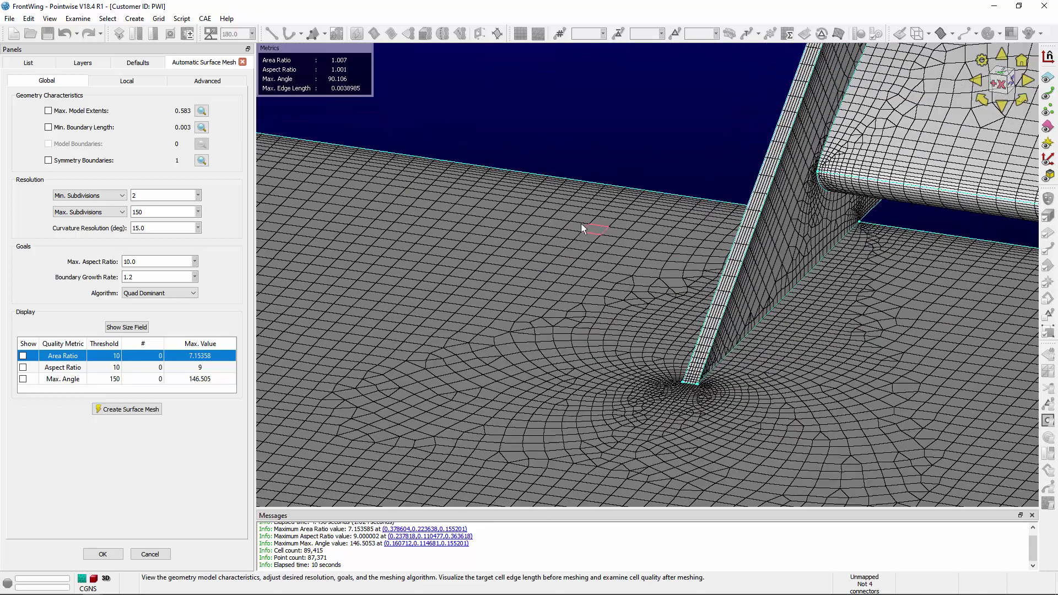
- Examine the mapped mesh on the main wing's blunt trailing edge and the cells on the adjoining surface
right_drag(580, 223, 624, 330)
scroll(639, 253, up, 4)
ctrl+shift+right_click(640, 226)
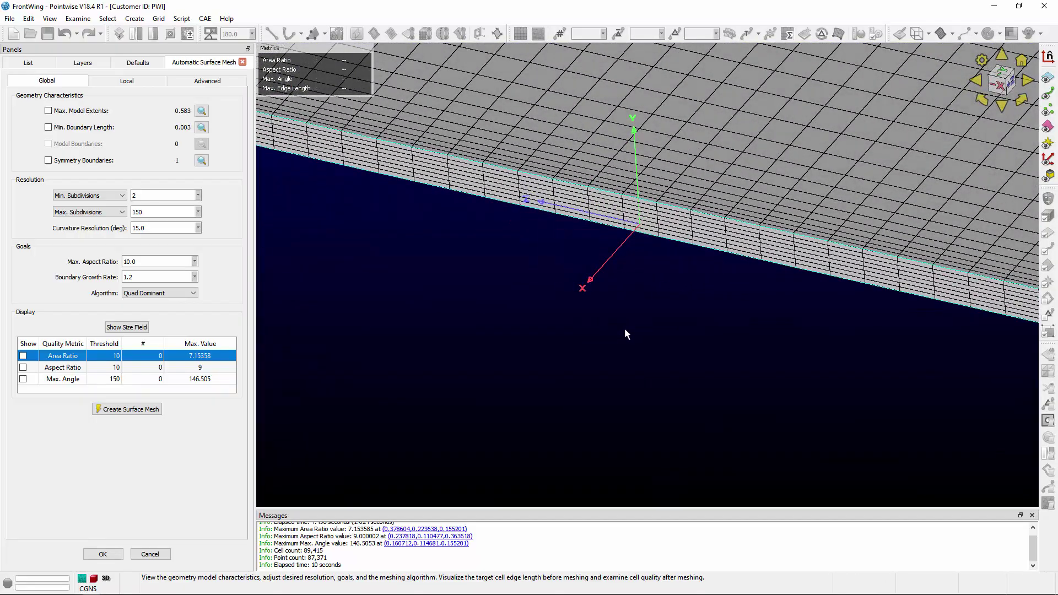
scroll(624, 330, down, 3)
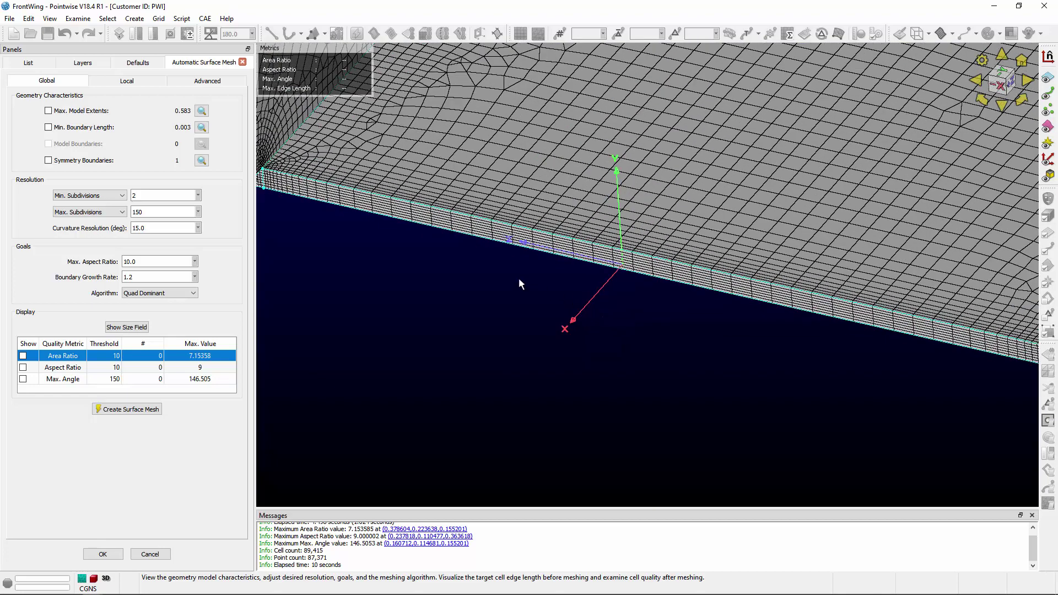
scroll(520, 283, down, 1)
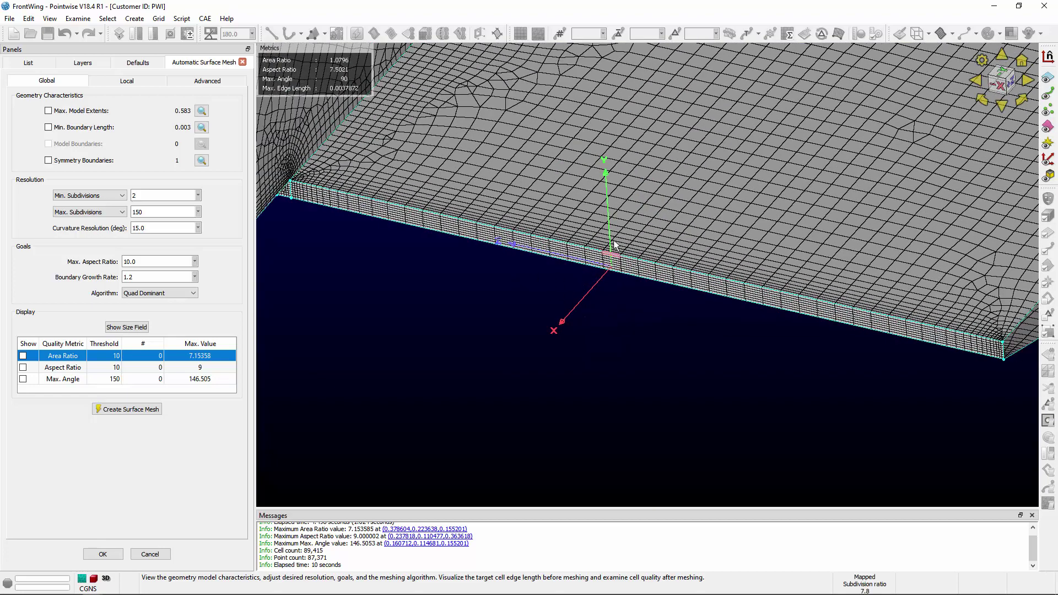
scroll(608, 260, up, 3)
scroll(608, 260, up, 2)
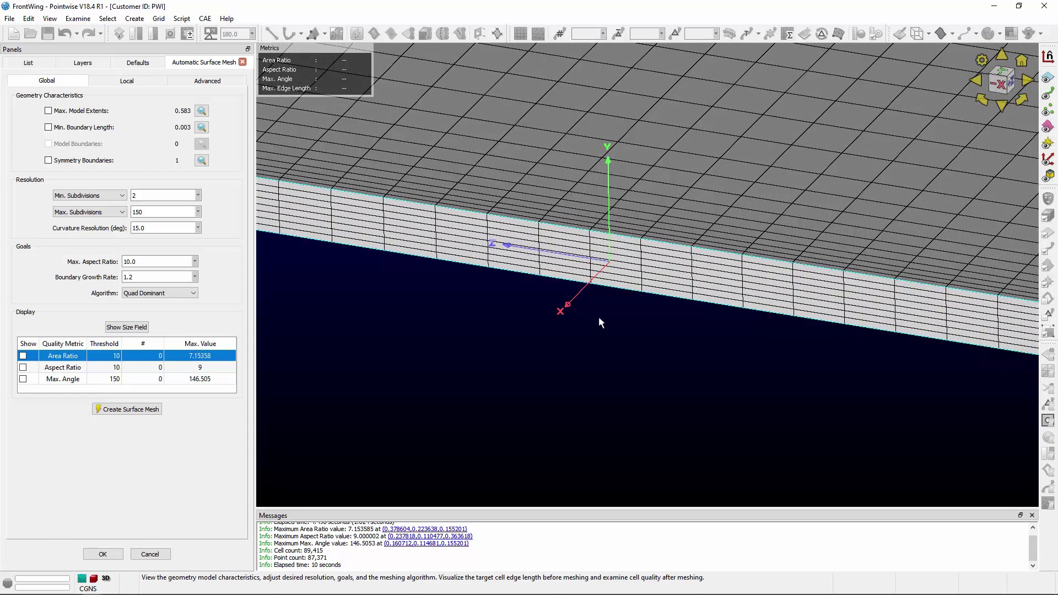
scroll(604, 336, down, 4)
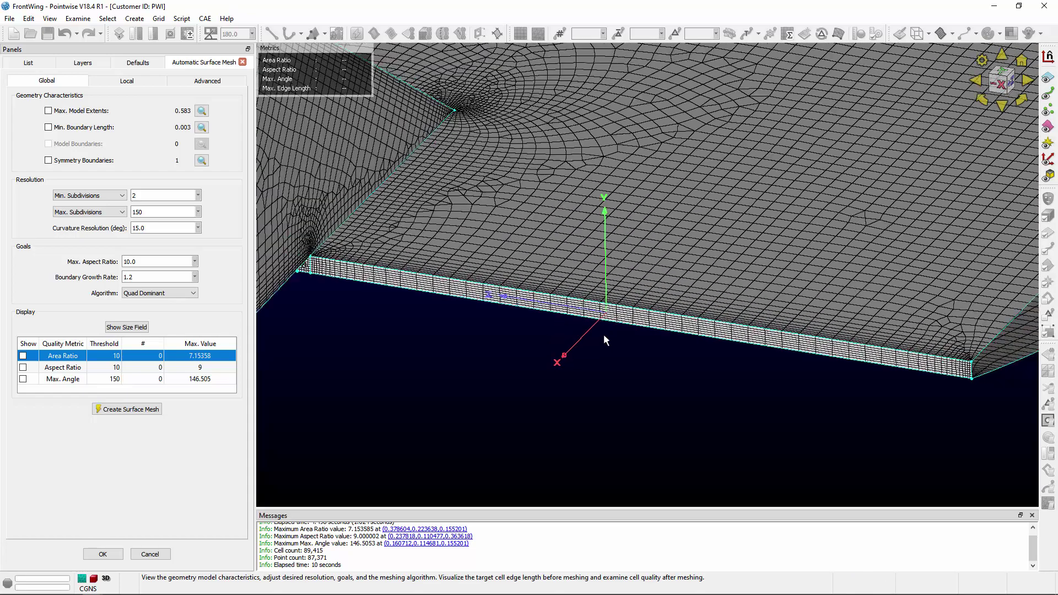
scroll(604, 336, down, 2)
ctrl+right_drag(627, 298, 480, 316)
scroll(576, 265, down, 2)
scroll(486, 313, down, 3)
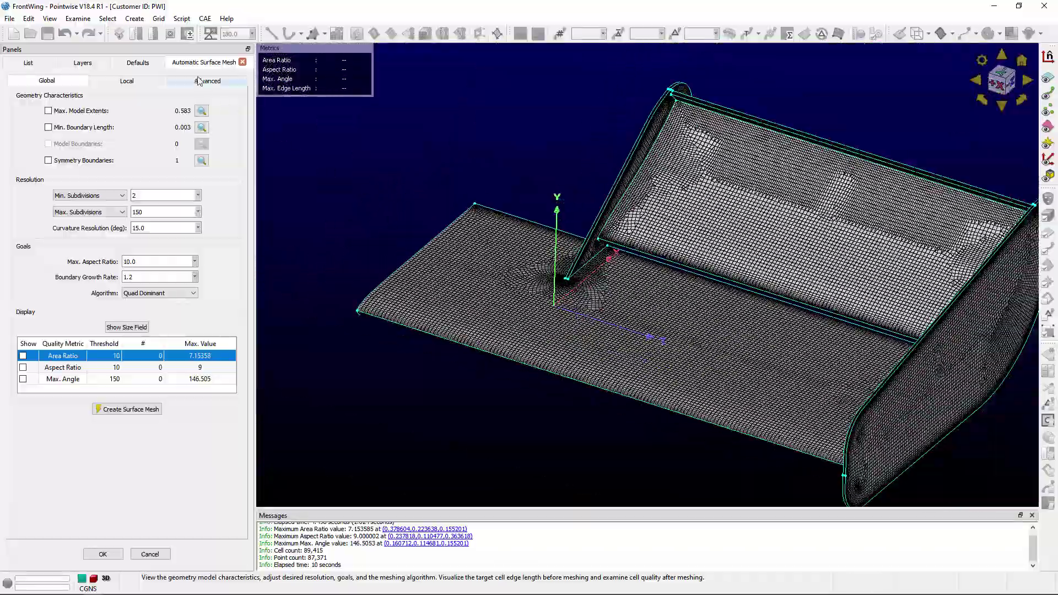
ctrl+right_drag(674, 346, 634, 272)
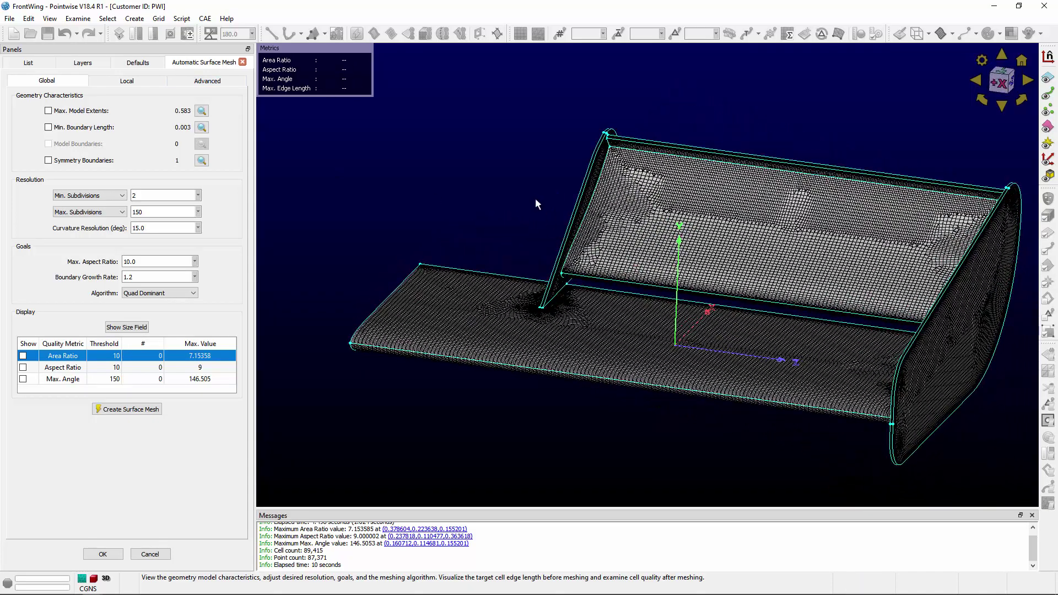
scroll(535, 198, down, 1)
scroll(702, 303, up, 1)
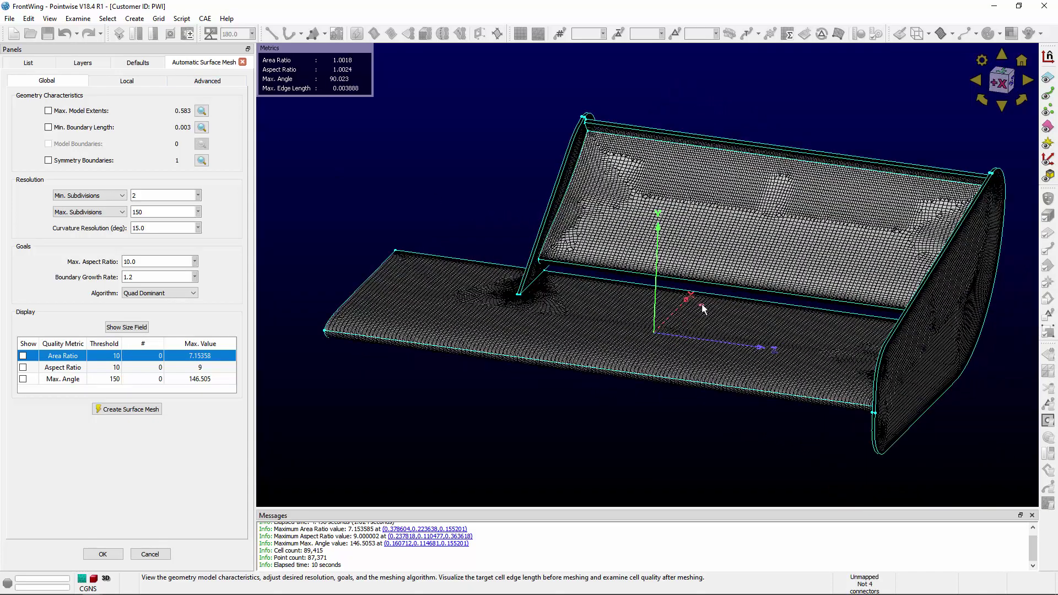
ctrl+right_click(657, 236)
ctrl+right_drag(657, 236, 655, 271)
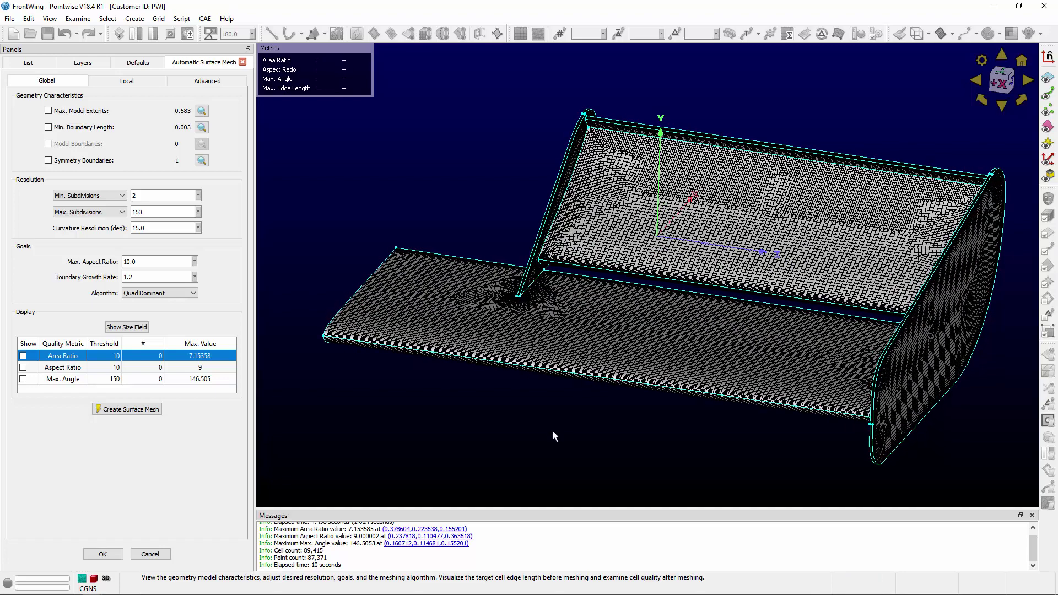
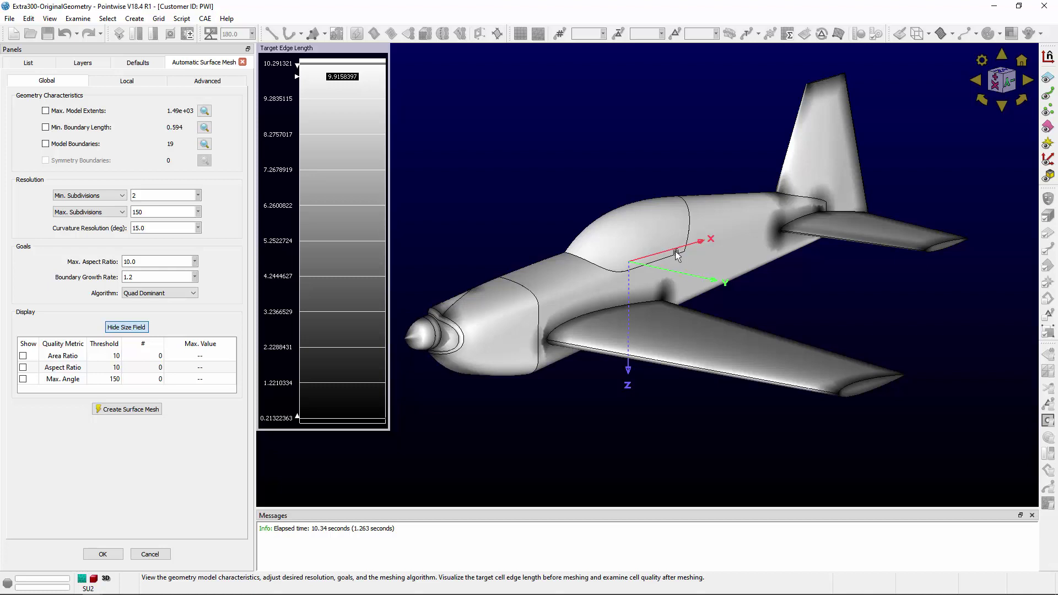
- Examine the target edge length size field on the nose and spinner of the Extra300 aircraft
scroll(451, 326, up, 5)
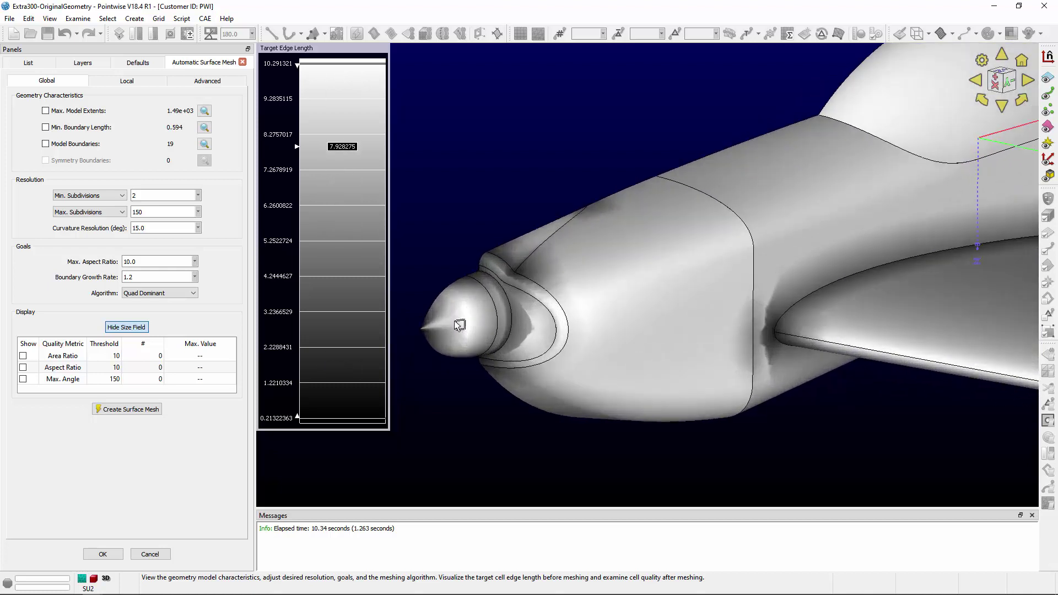
scroll(459, 325, up, 3)
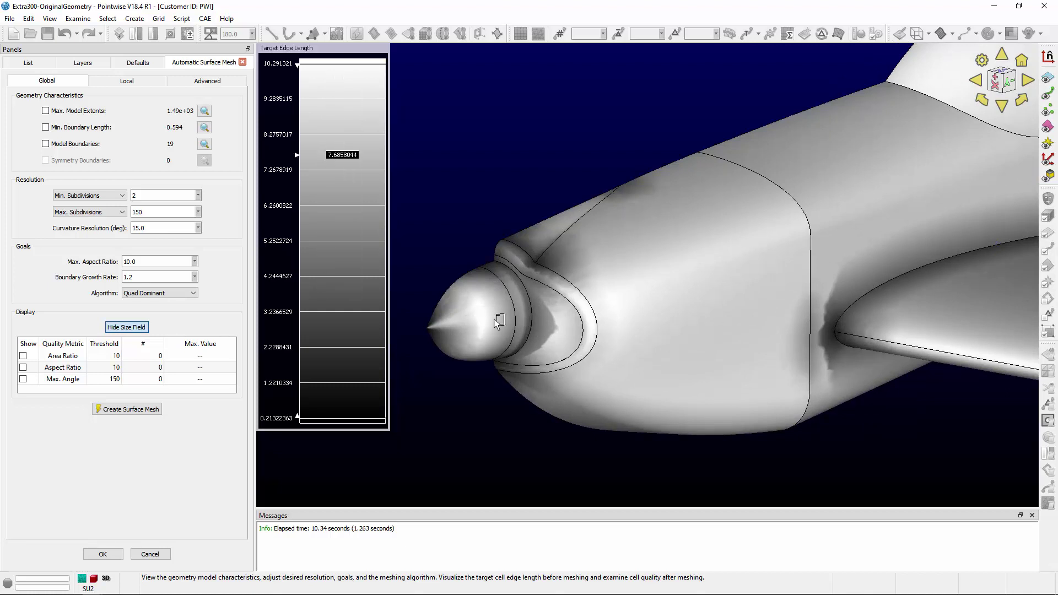
right_drag(484, 318, 472, 348)
scroll(477, 327, down, 5)
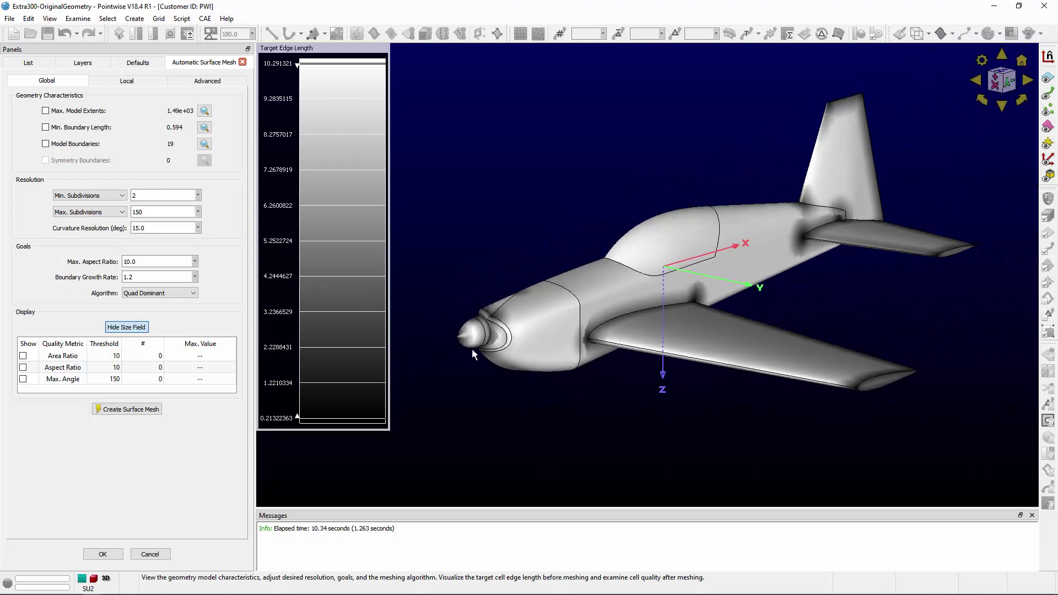
right_drag(736, 282, 735, 280)
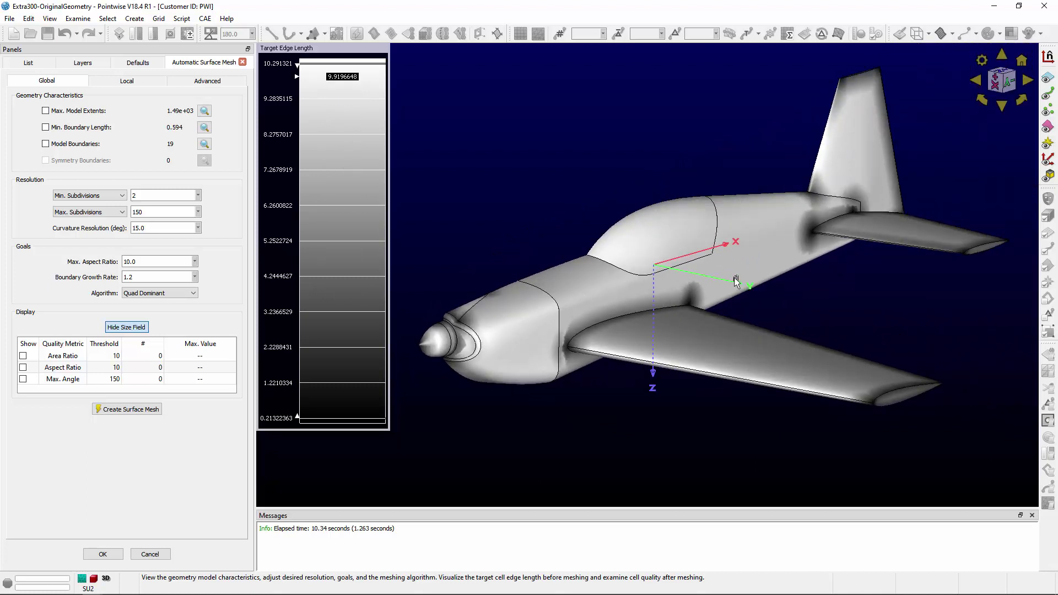
- Create a local resolution filter and assign the fuselage surface to it
click(129, 84)
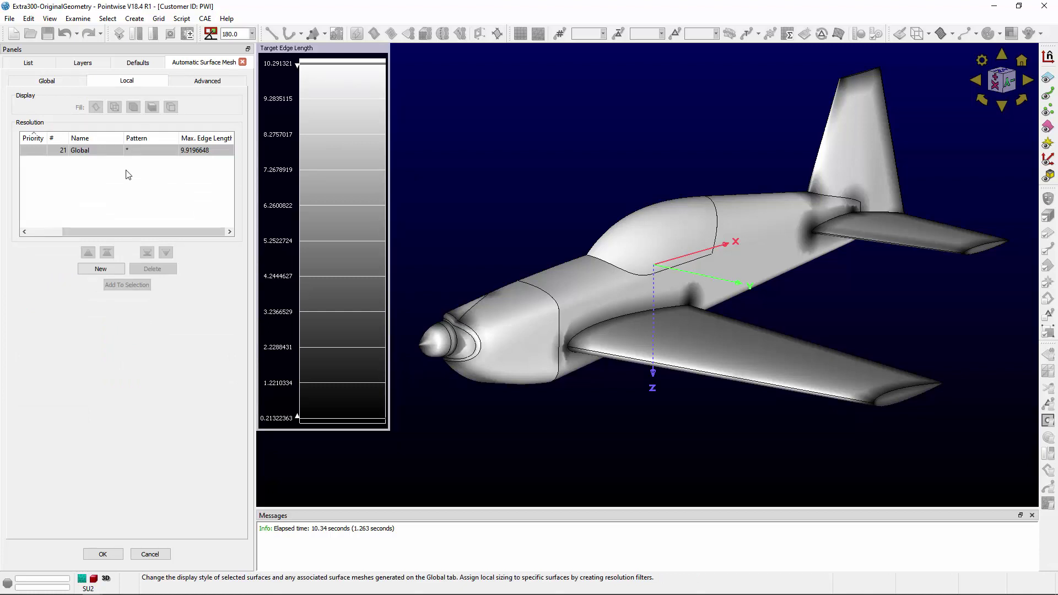
click(102, 270)
click(588, 281)
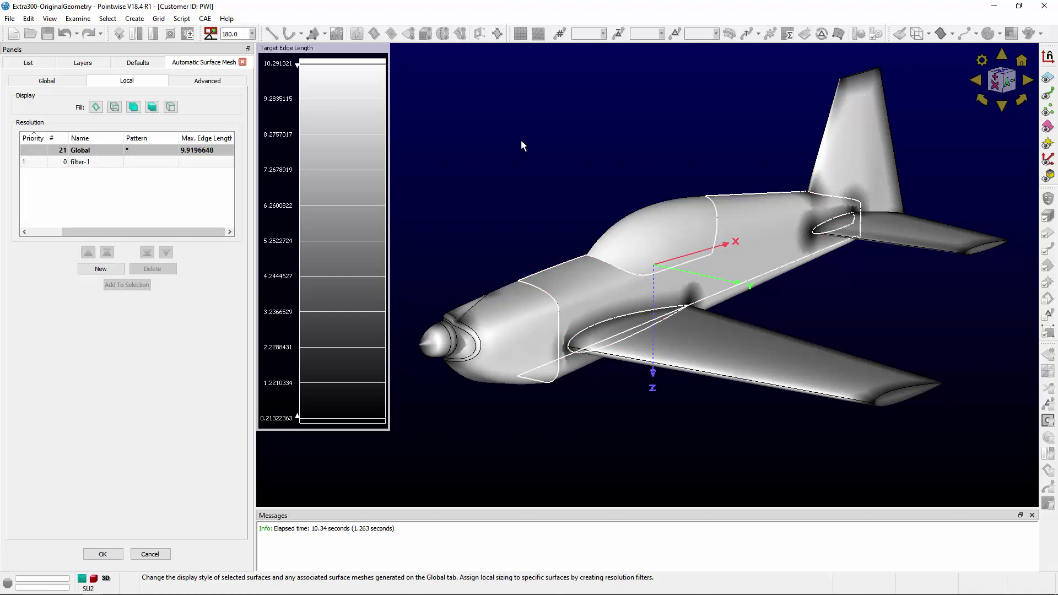
click(41, 232)
click(25, 161)
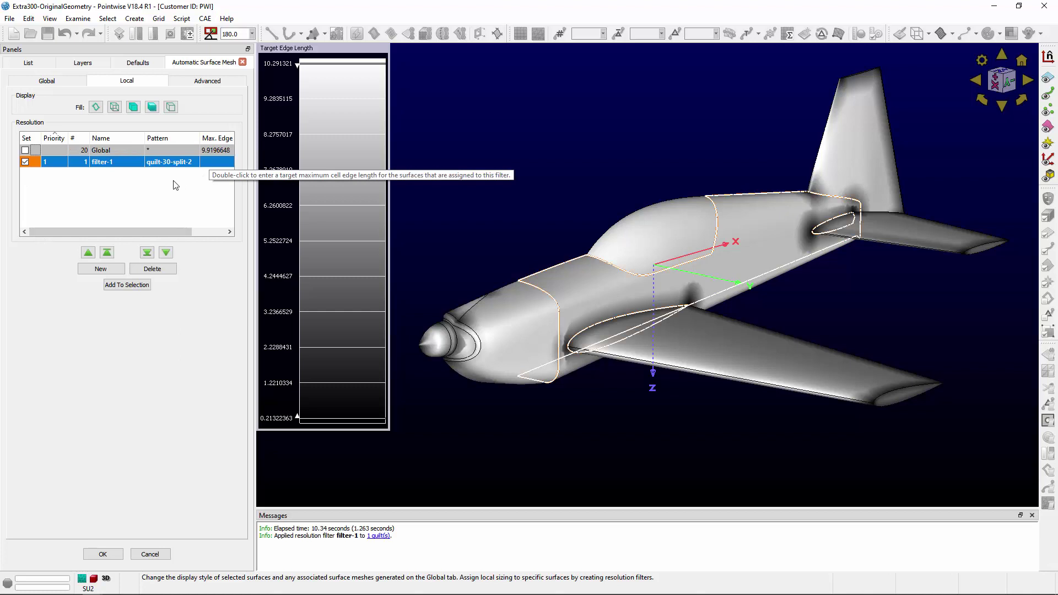
- Replace the fuselage filter with a new local filter that uses the pattern nose*
click(151, 270)
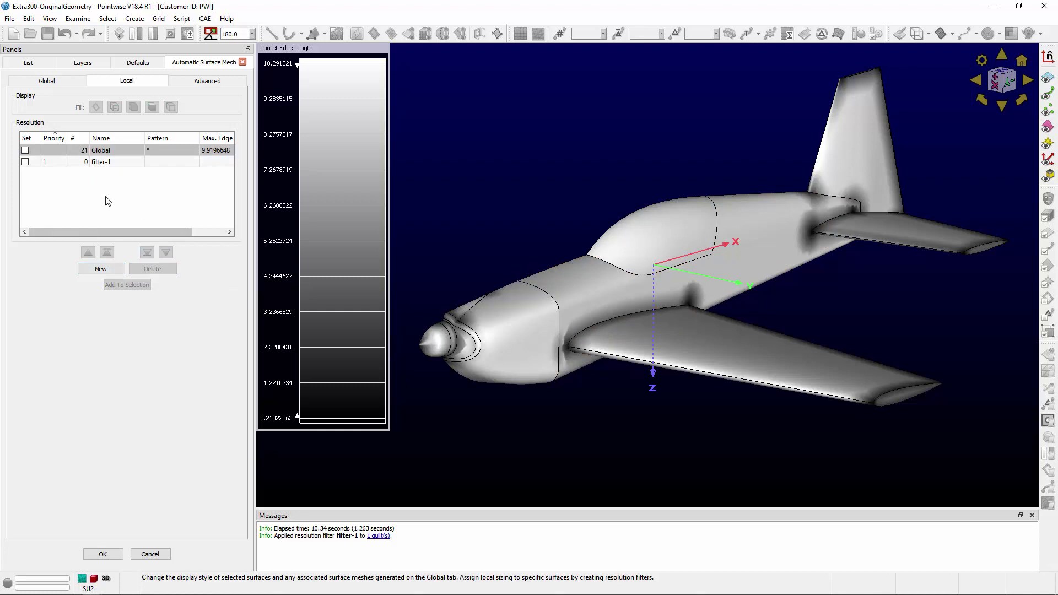
double_click(157, 162)
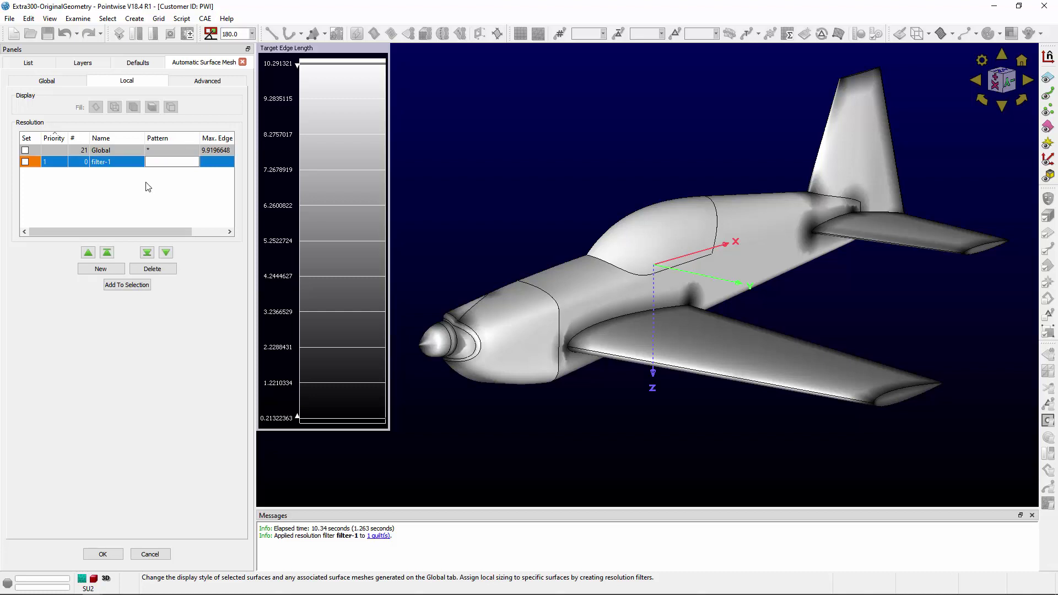
text(nose*)
key(Return)
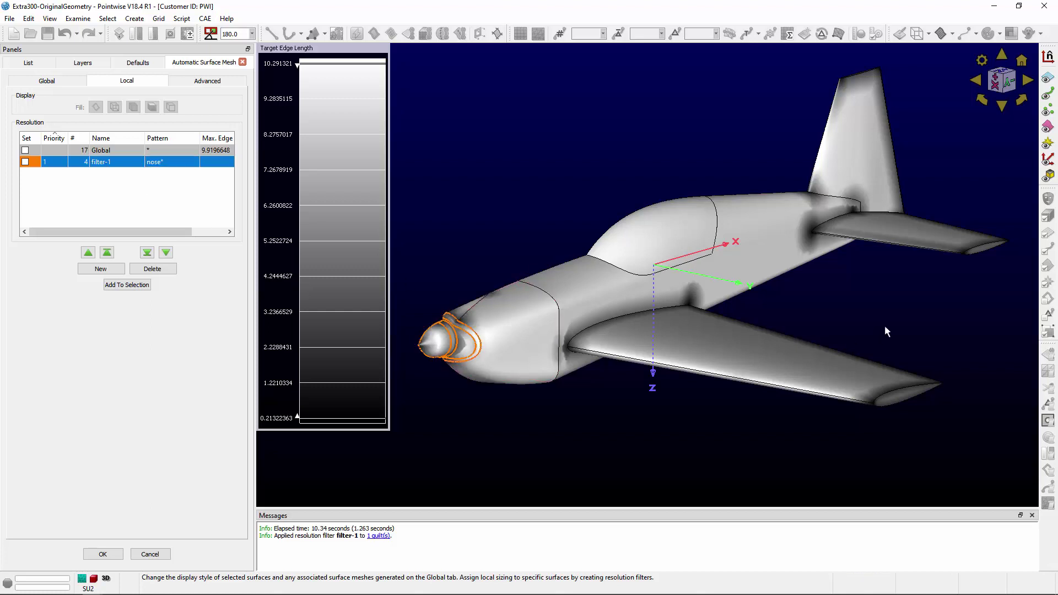
- Set the maximum edge length of the nose filter to 2.5
scroll(520, 374, up, 5)
scroll(485, 382, up, 2)
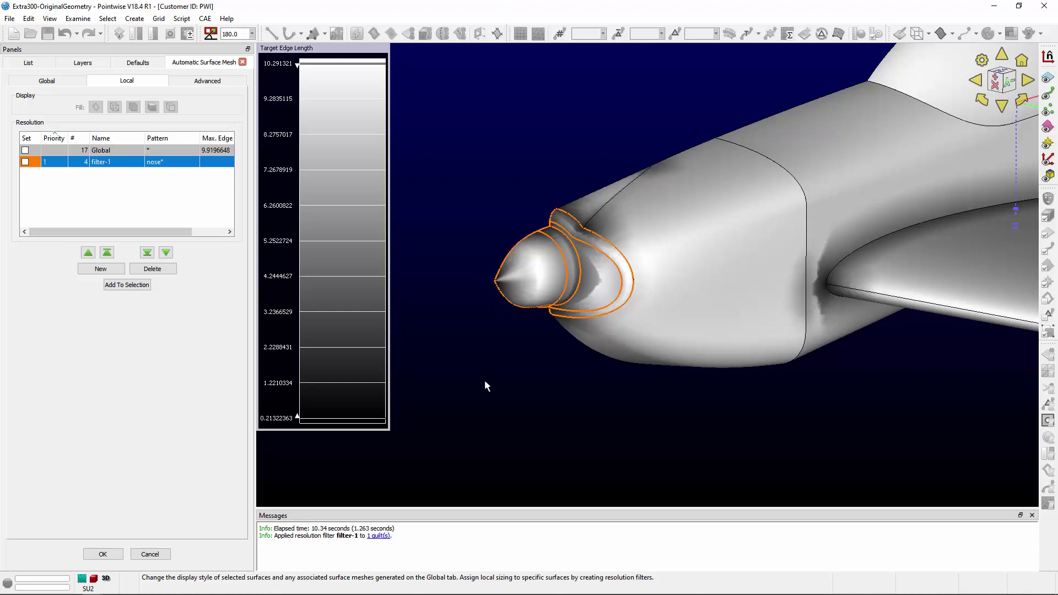
click(216, 161)
text(2.5)
key(Return)
scroll(553, 359, down, 3)
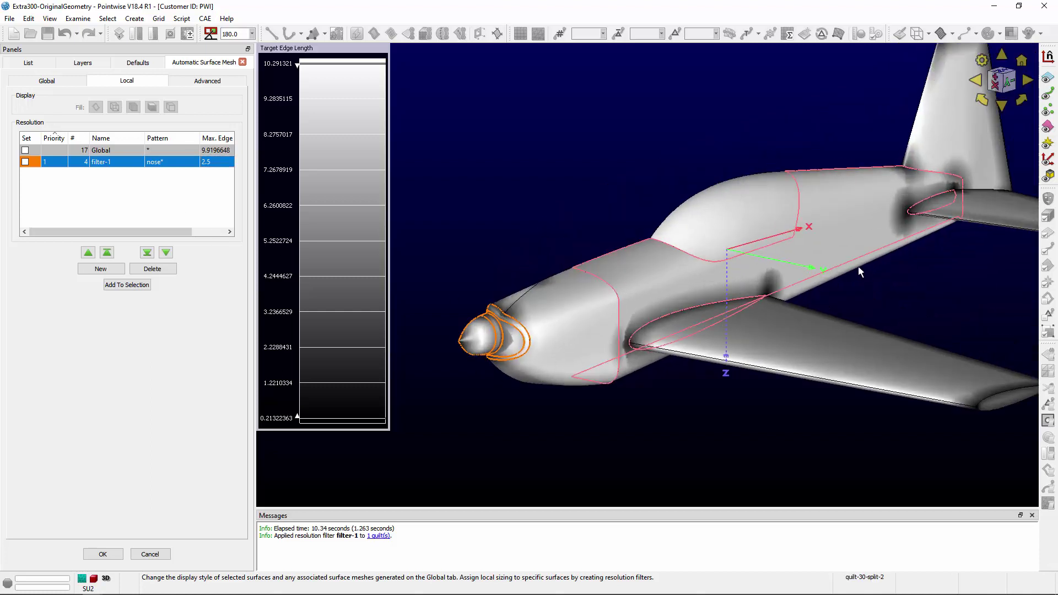
- Add a second local filter for the canopy with the pattern c* and a maximum edge length of 5
click(100, 268)
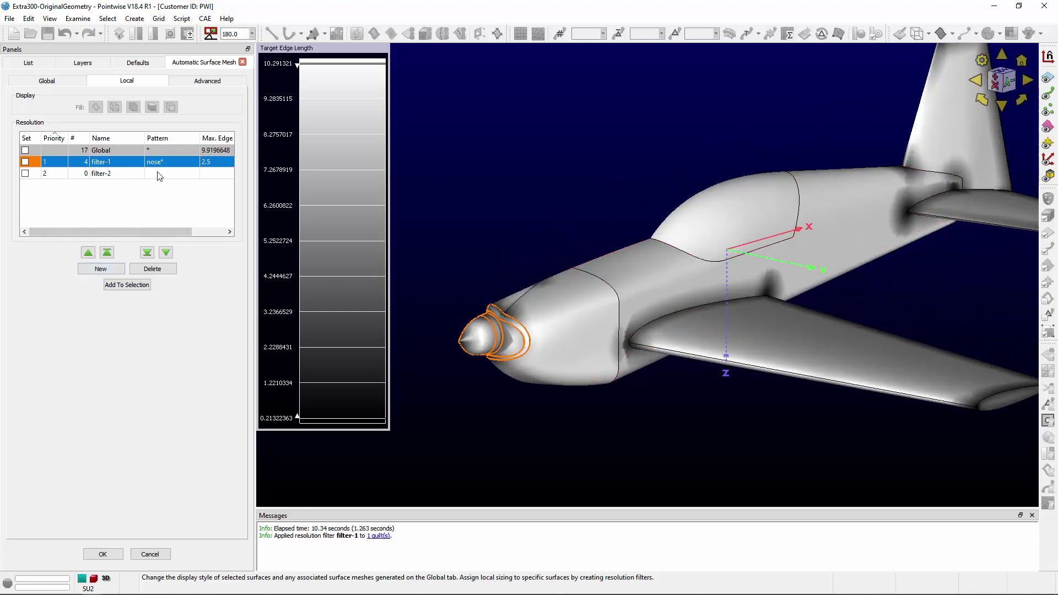
double_click(159, 174)
text(c*)
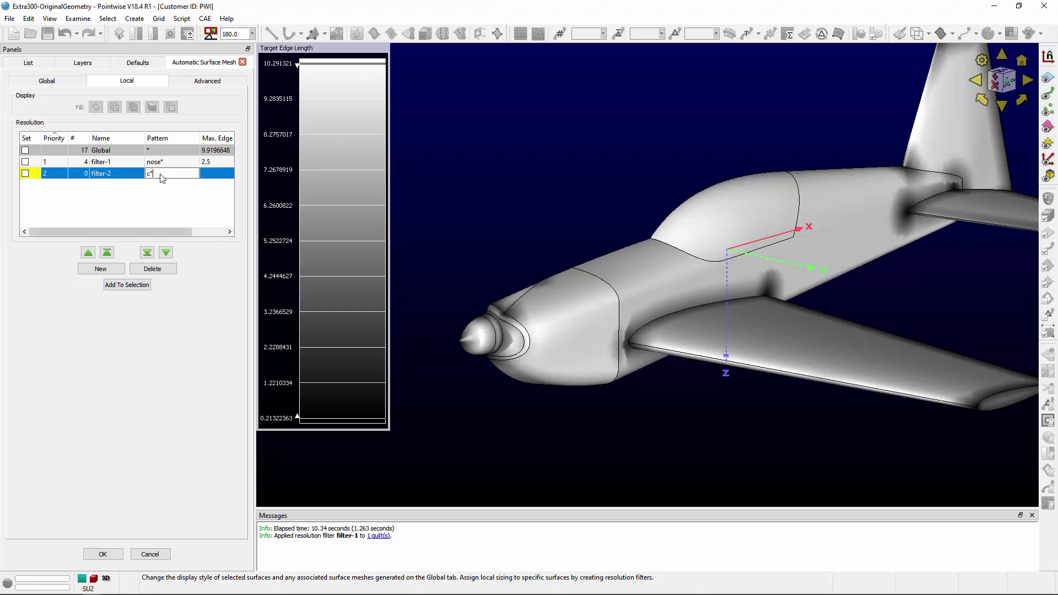
key(Return)
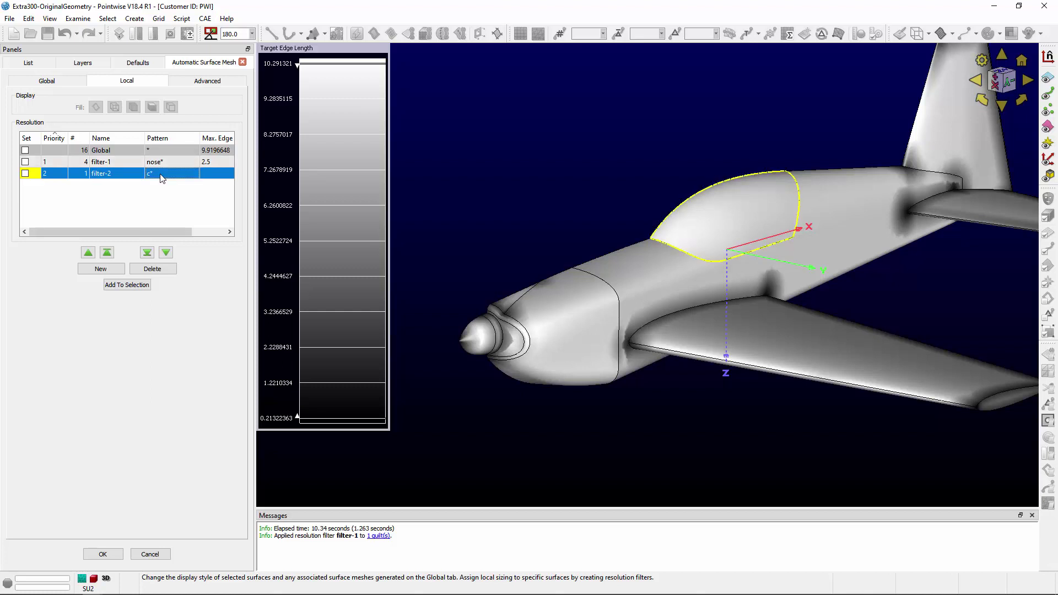
double_click(207, 174)
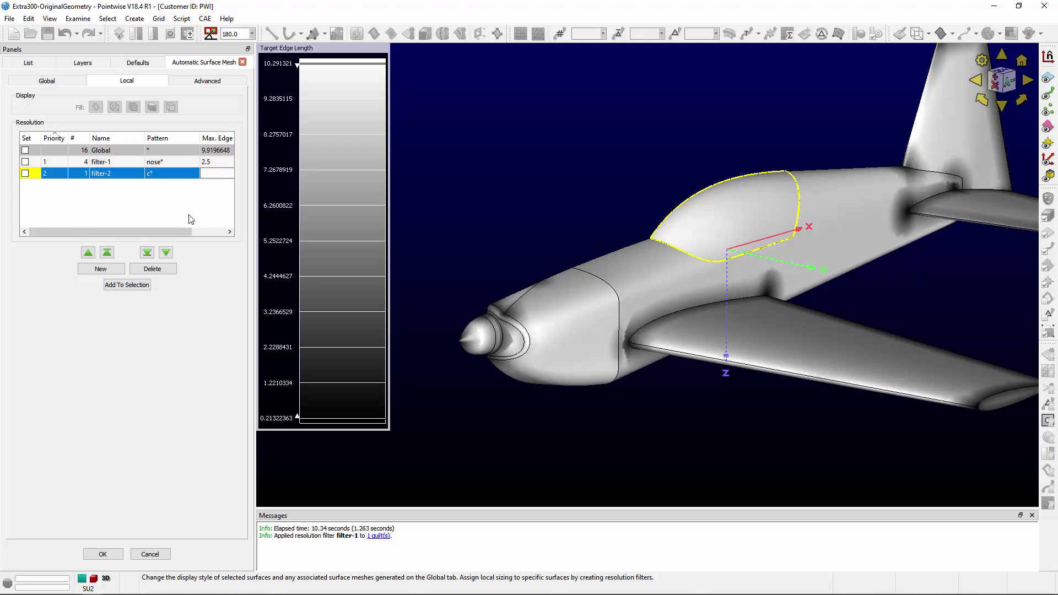
text(5)
key(Return)
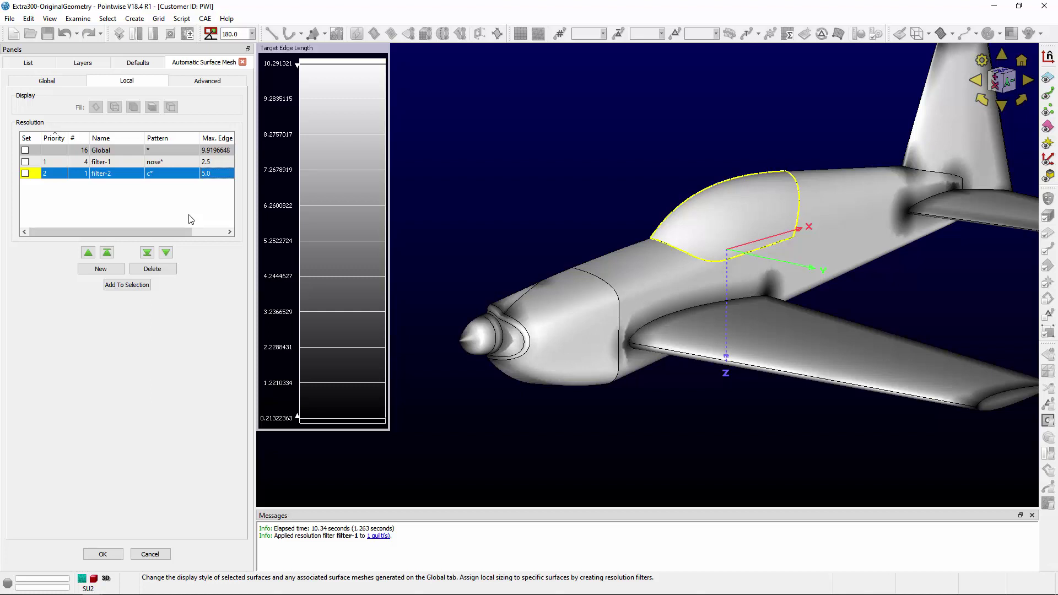
- Create the quad-dominant surface mesh on the aircraft with the local filters applied
click(47, 81)
click(126, 409)
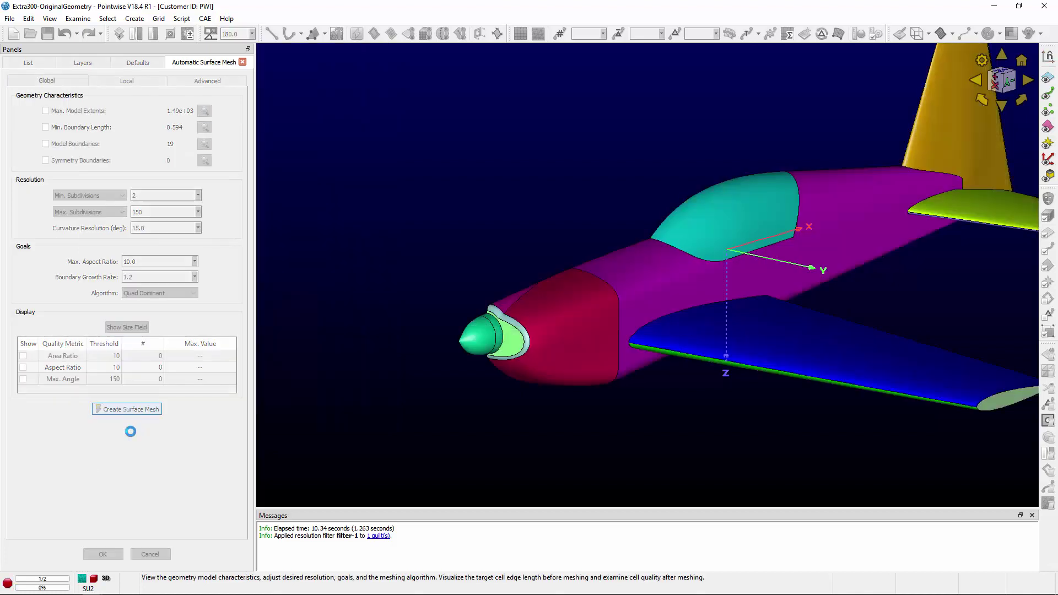
scroll(697, 303, up, 1)
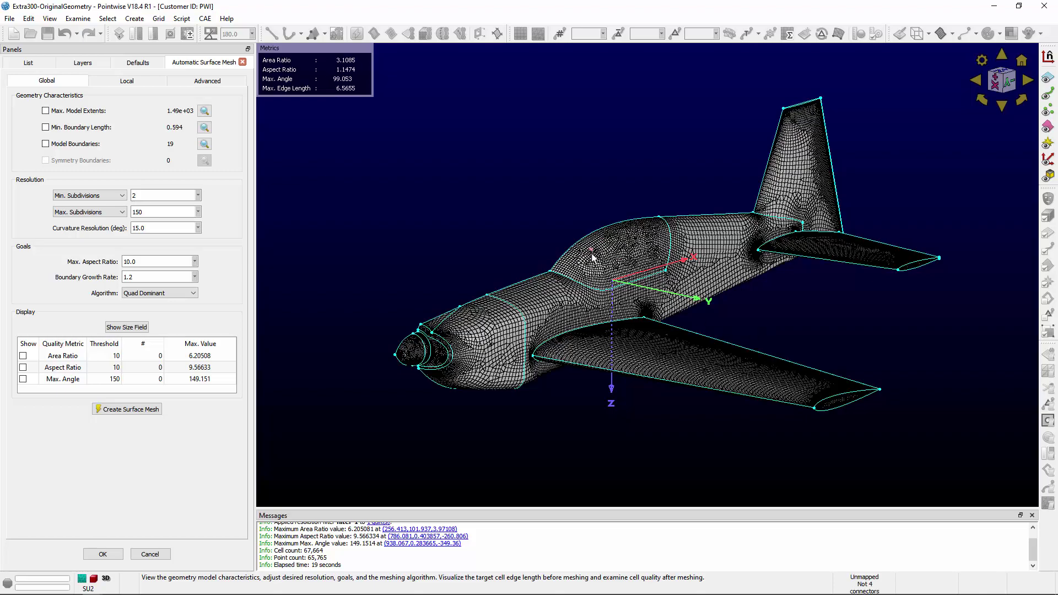
- Examine the refined cells around the nose and canopy and accept the aircraft surface mesh
scroll(449, 363, up, 5)
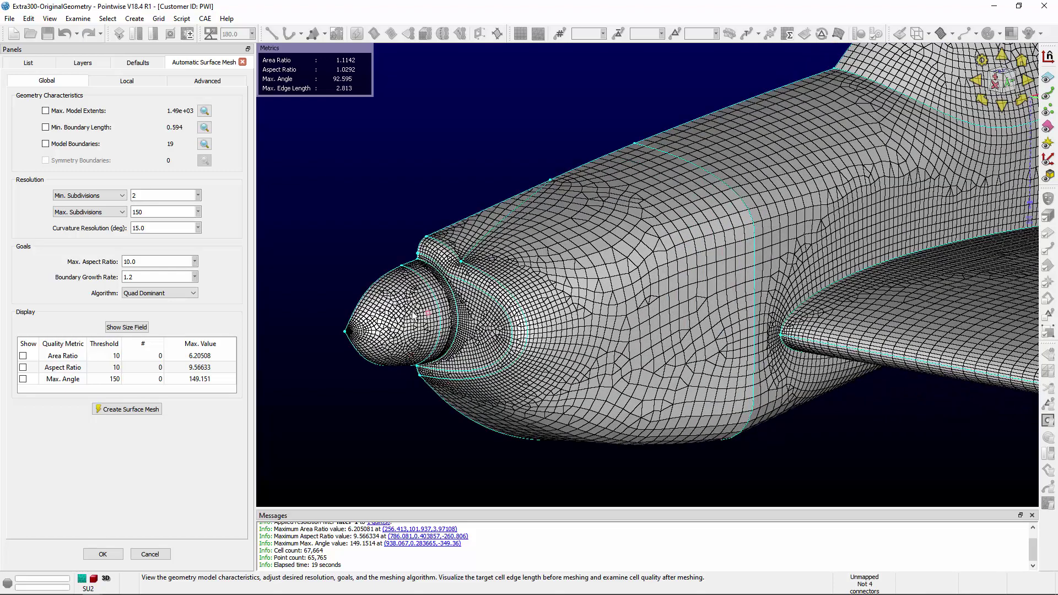
scroll(407, 331, down, 1)
scroll(408, 331, down, 2)
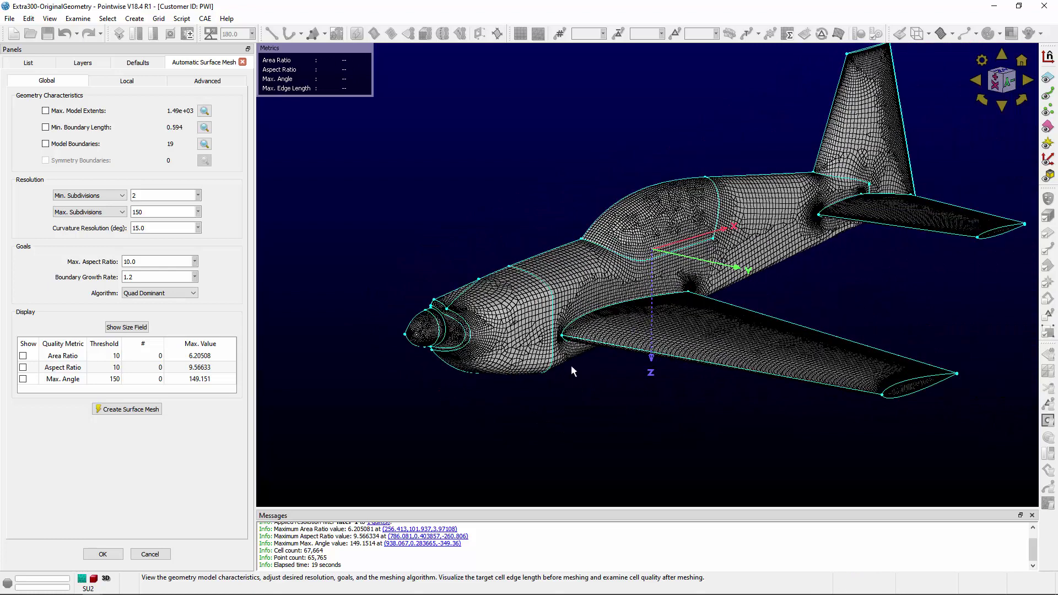
scroll(571, 365, down, 2)
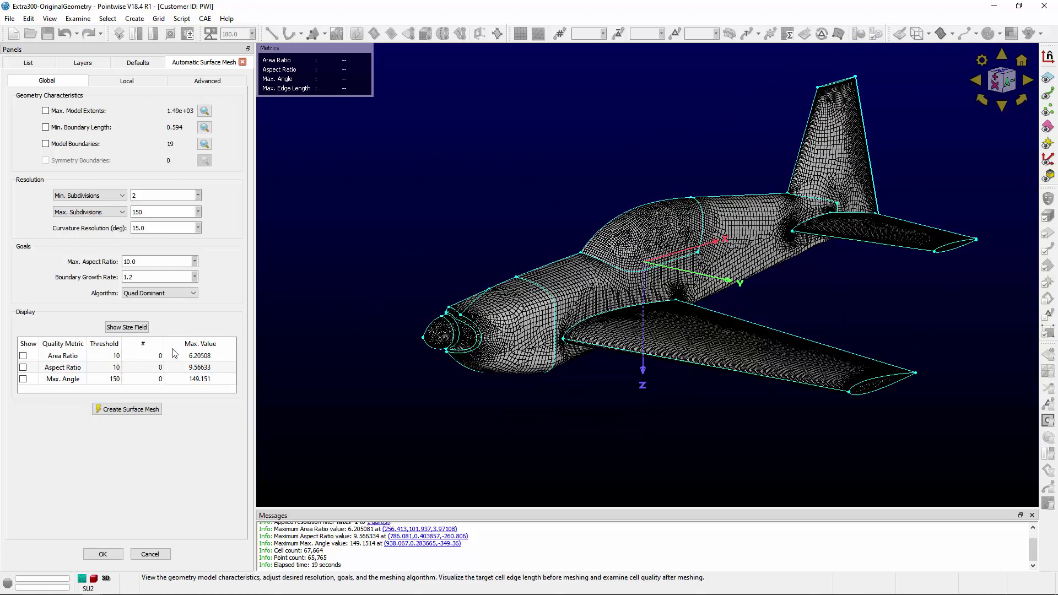
click(100, 553)
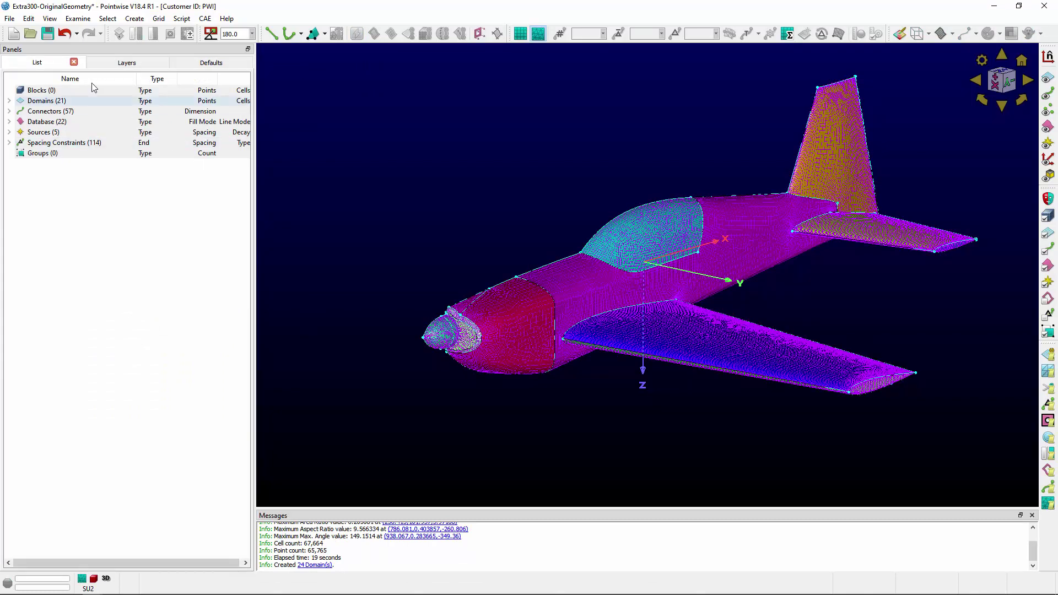
click(9, 18)
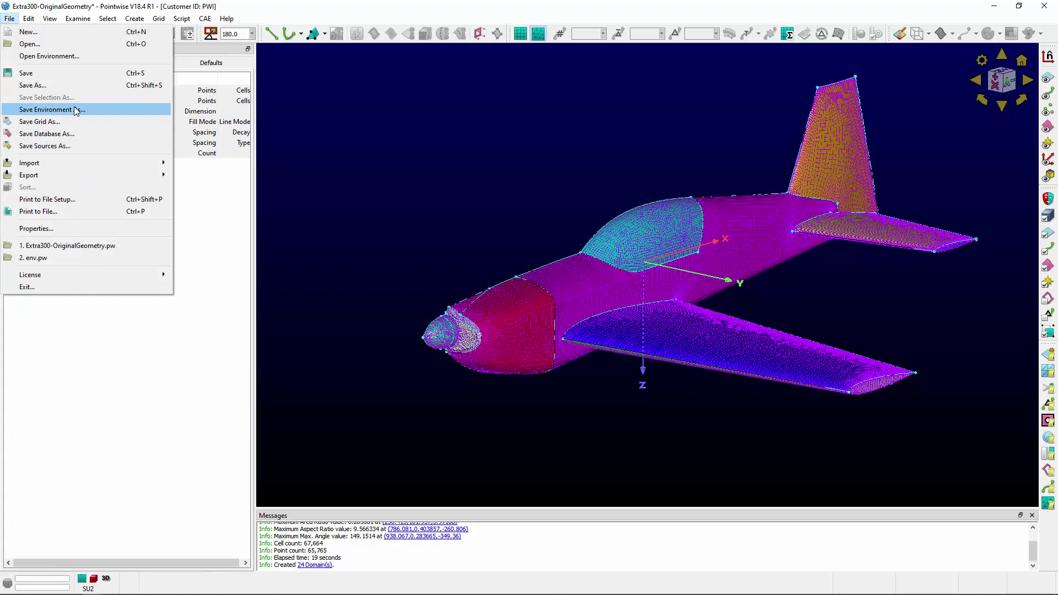
click(385, 168)
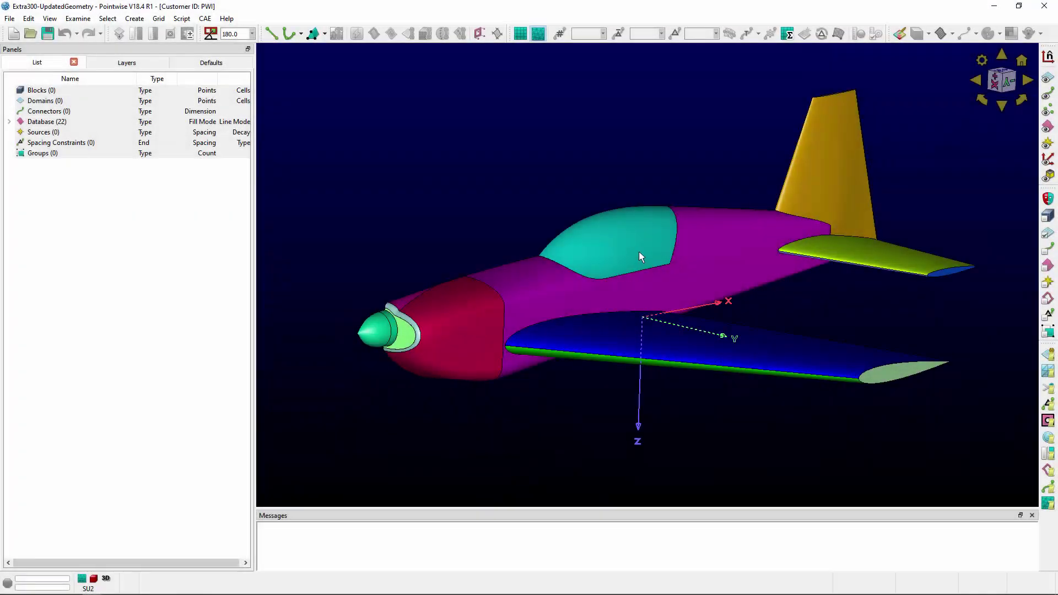
- Append the saved environment file env.pw to the Extra300-UpdatedGeometry project
ctrl+right_click(583, 252)
ctrl+right_drag(582, 252, 482, 316)
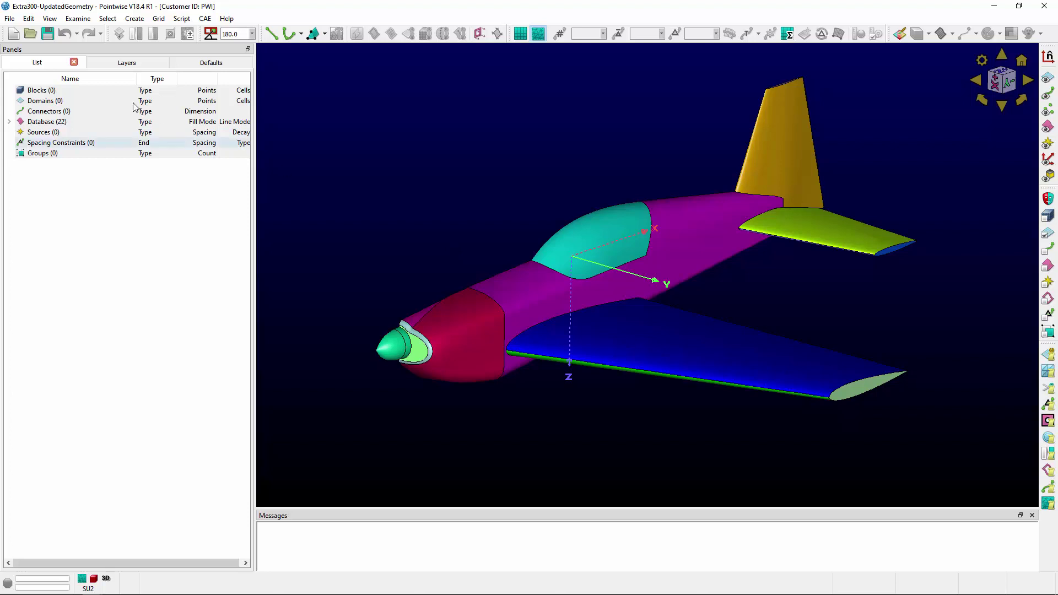
click(9, 18)
click(70, 258)
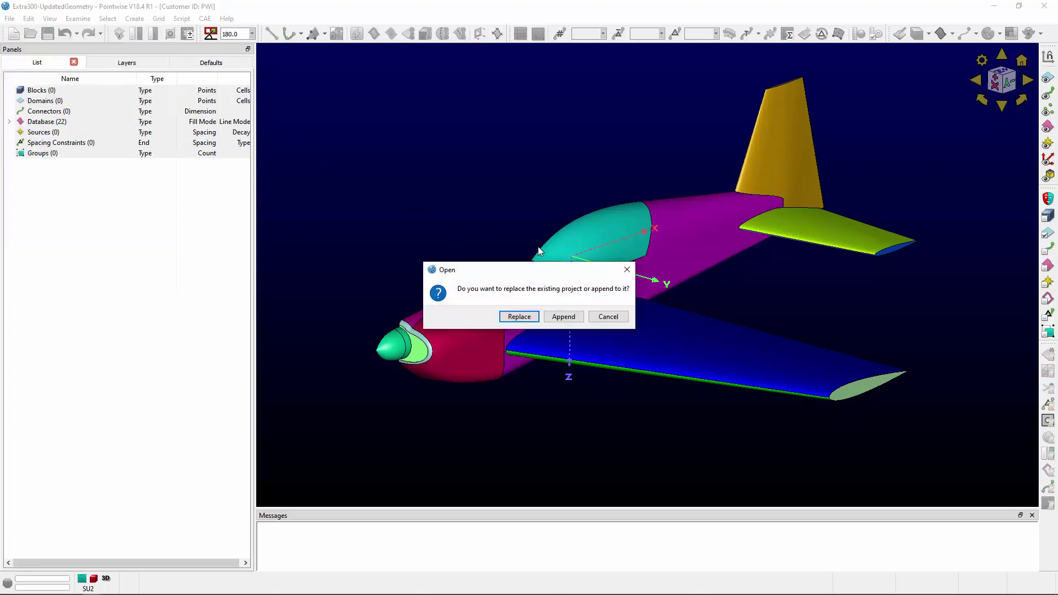
click(563, 317)
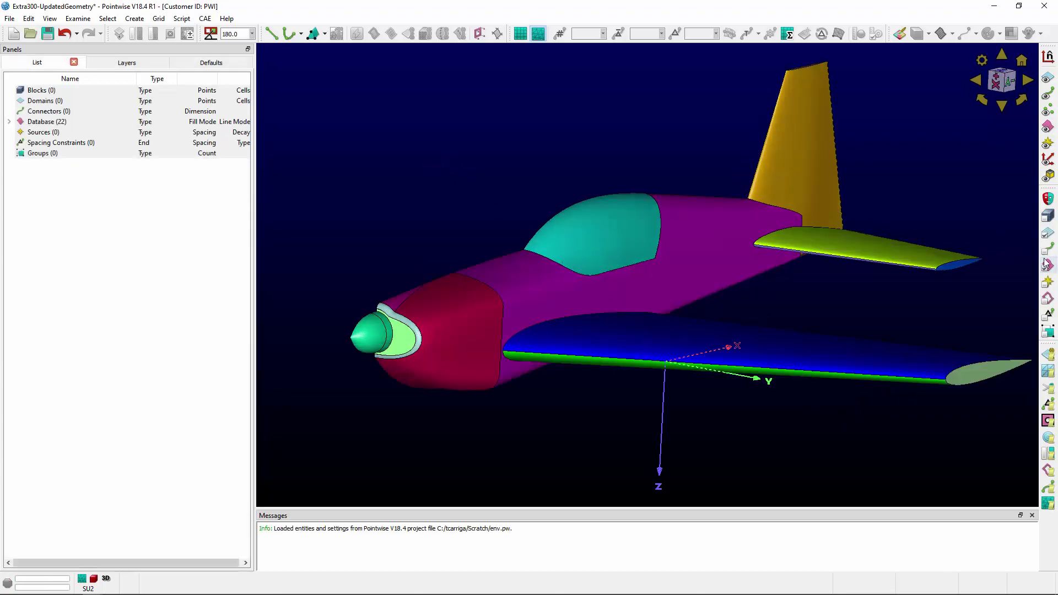
- Start Automatic Surface Mesh on the updated aircraft model and check which surfaces the nose* and c* local filters cover
click(857, 262)
click(134, 18)
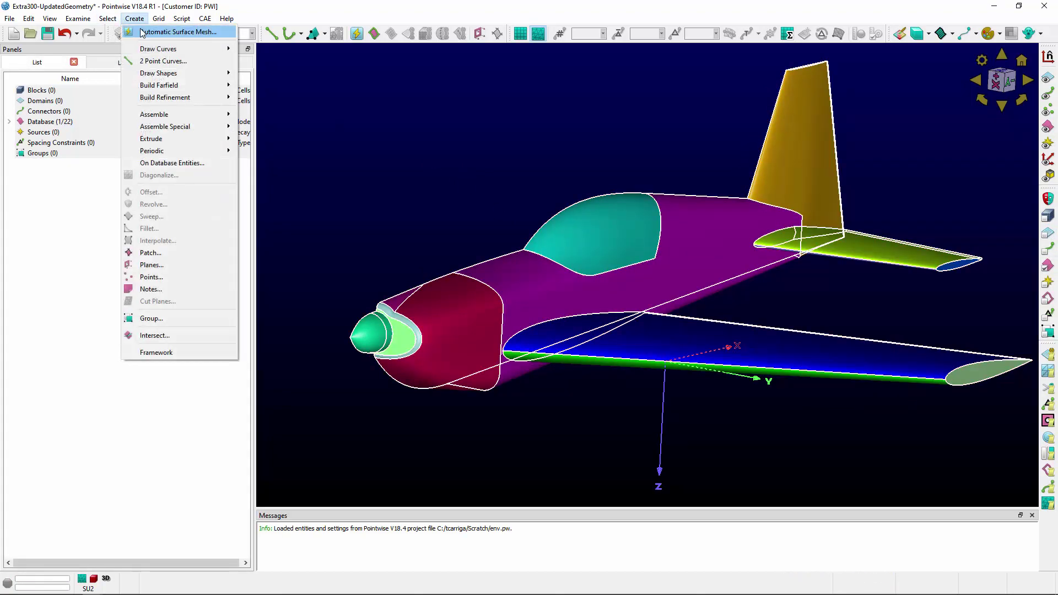
click(166, 31)
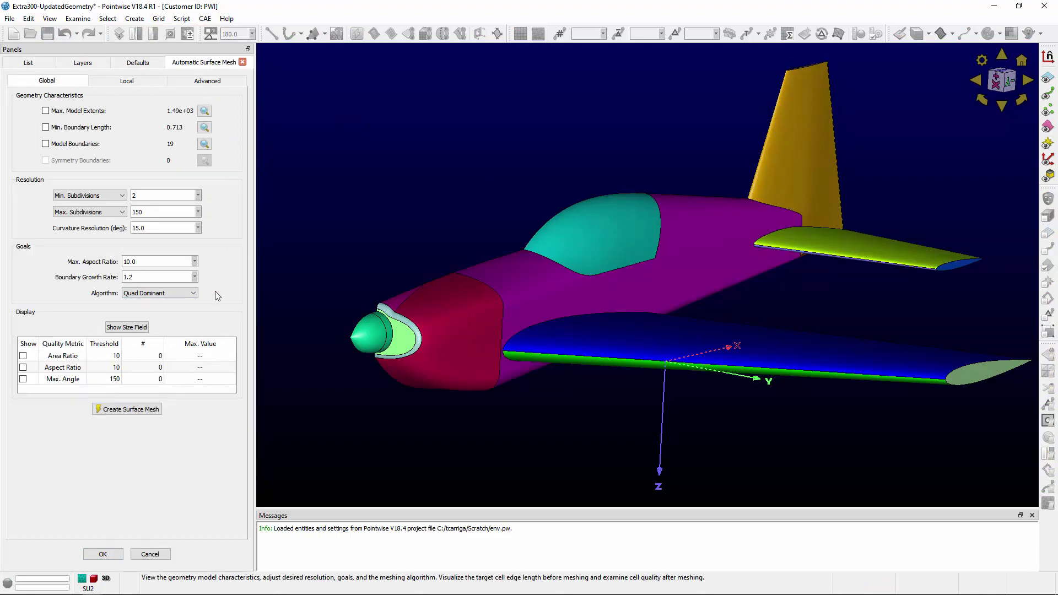
click(126, 81)
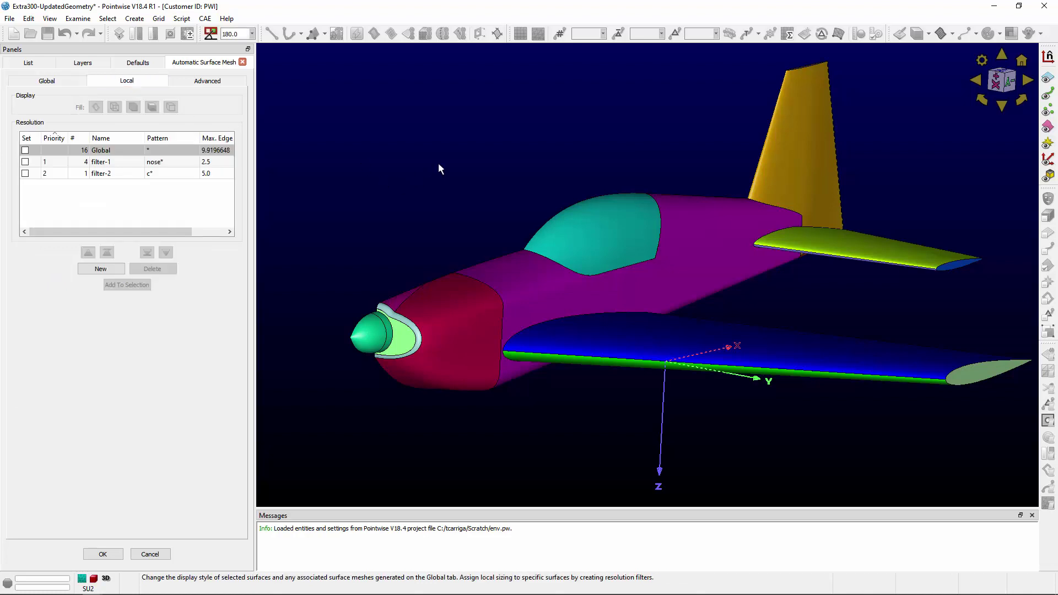
click(115, 163)
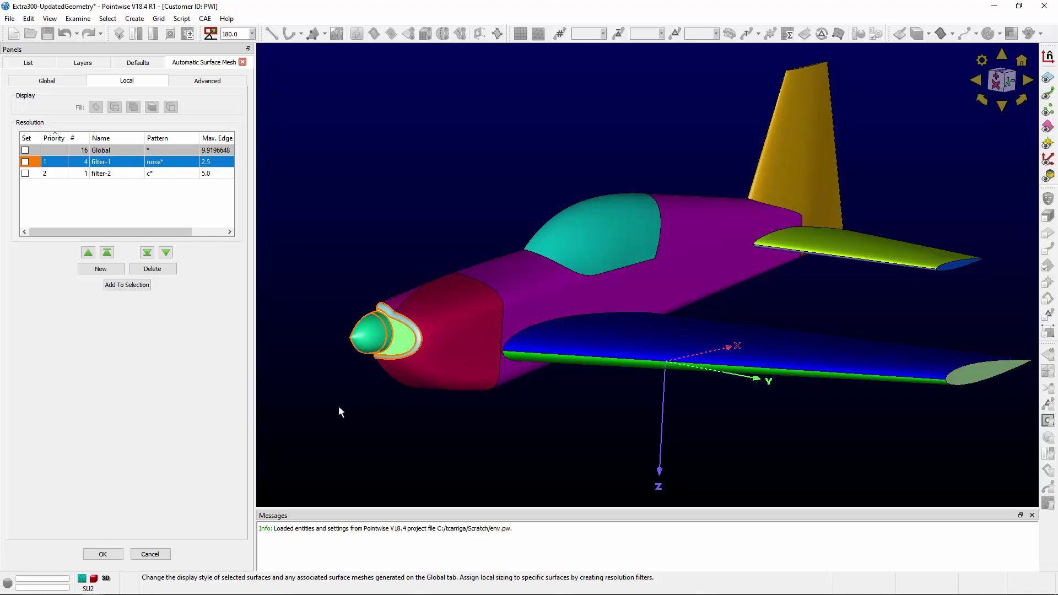
scroll(333, 406, up, 1)
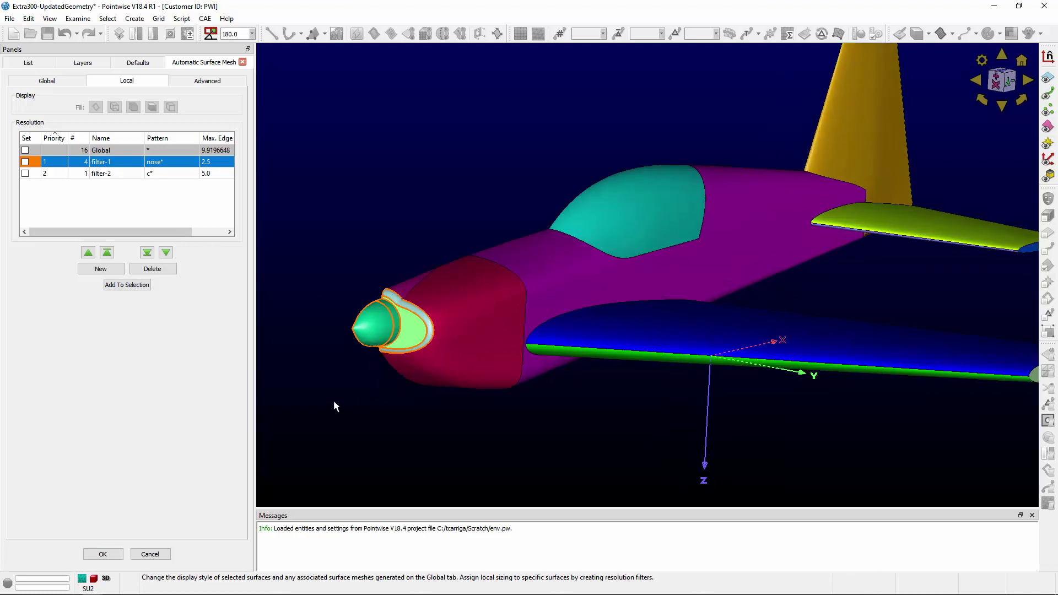
click(115, 174)
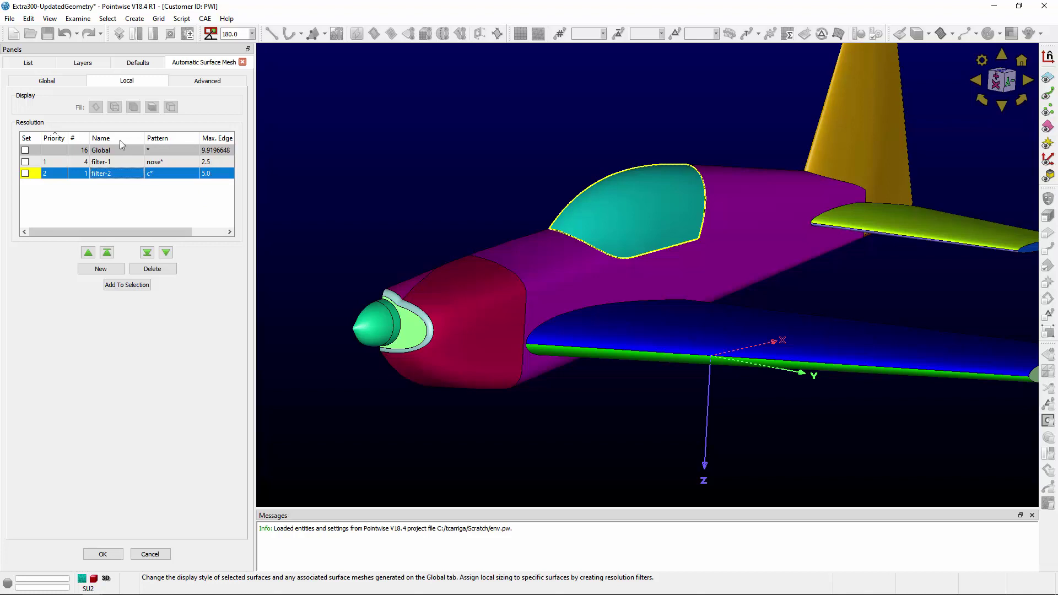
- Create the quad-dominant surface mesh on the updated aircraft, inspect it from nose to tail, and accept it
click(52, 83)
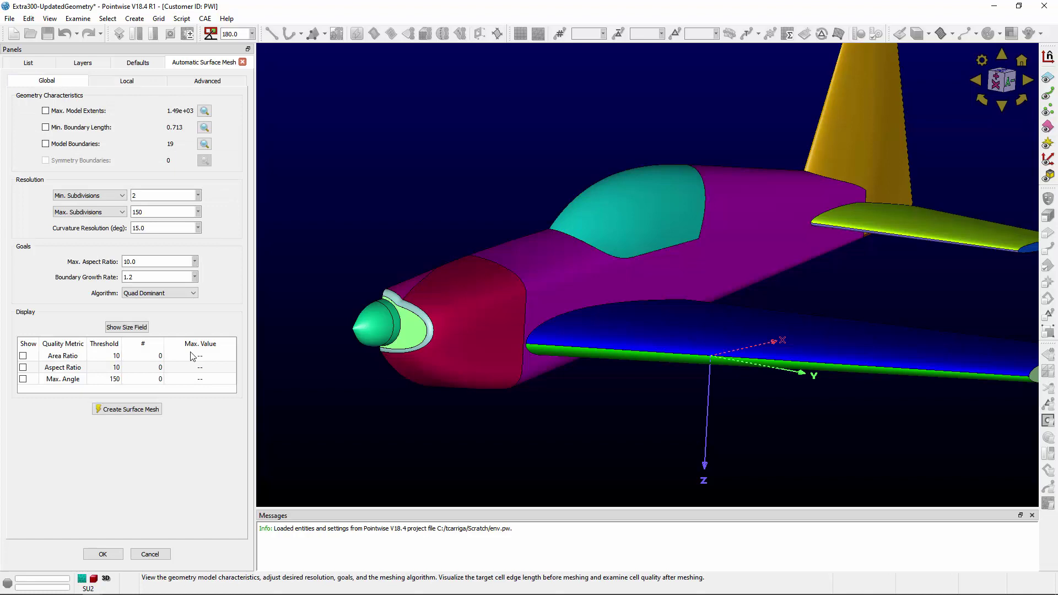
click(136, 408)
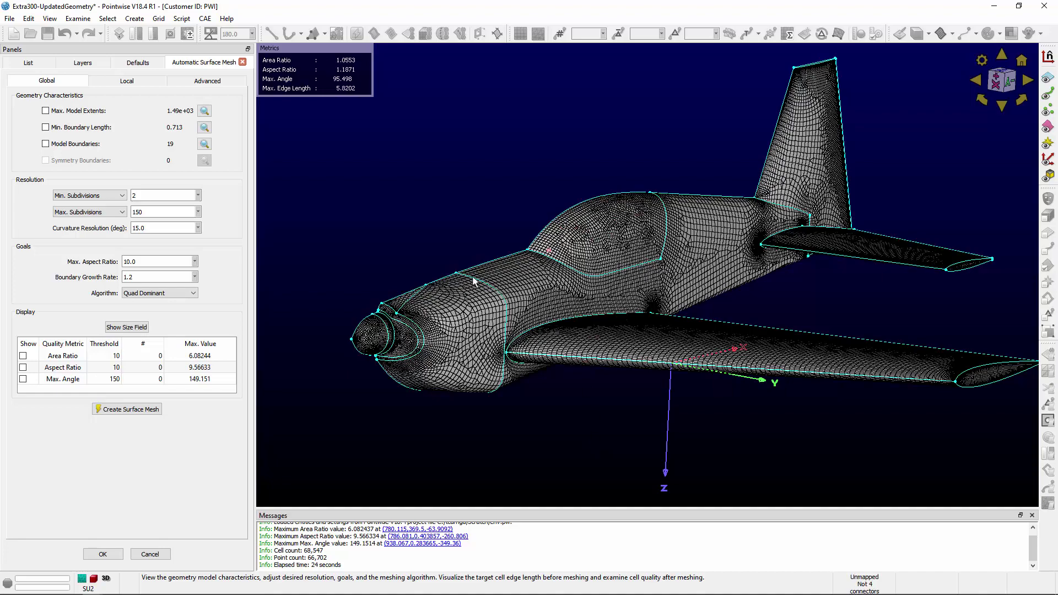
scroll(412, 332, up, 5)
scroll(429, 330, down, 3)
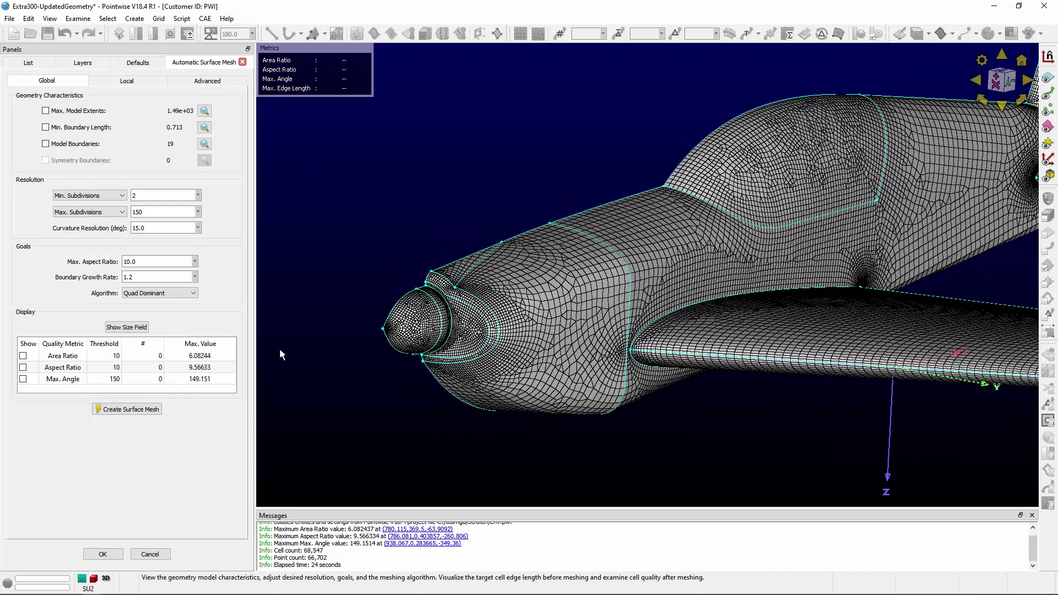
scroll(349, 348, down, 2)
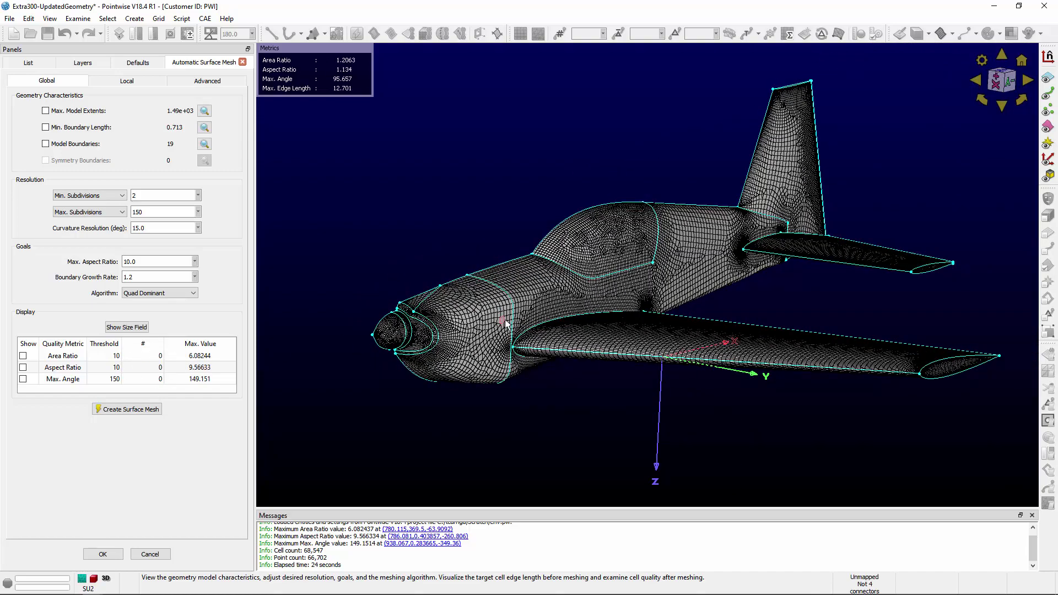
ctrl+right_drag(655, 326, 594, 258)
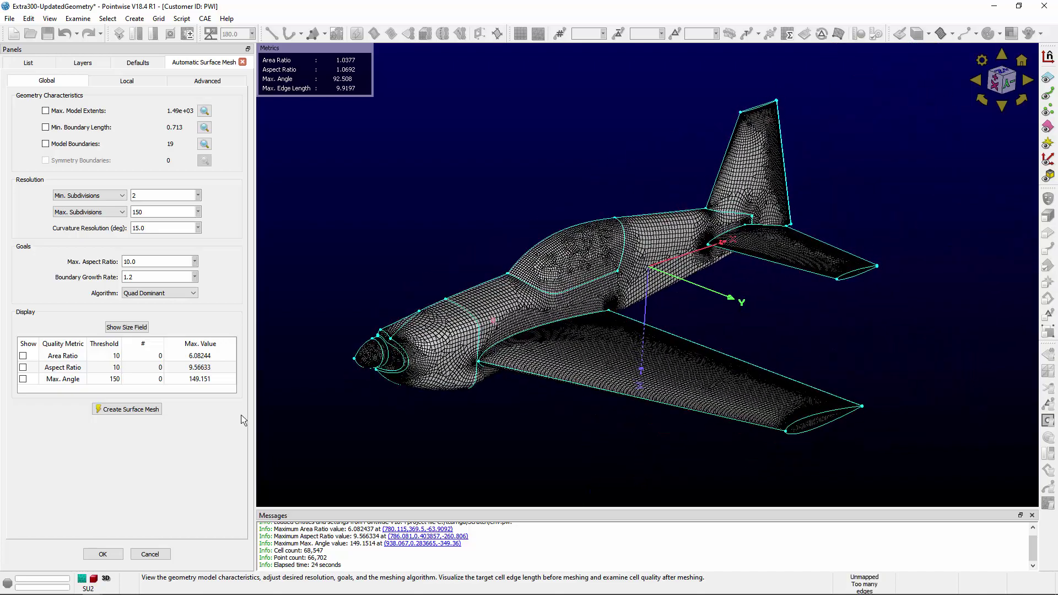
click(103, 553)
- Hide the database surfaces and give all domains a filled display style with visible mesh lines
click(1051, 126)
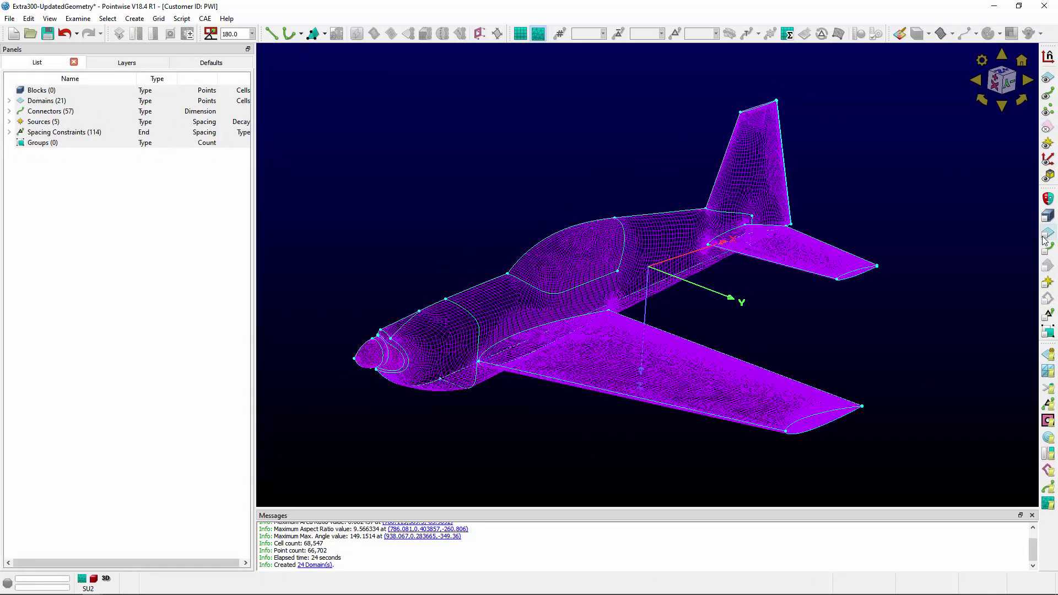
click(1047, 233)
key(ctrl+a)
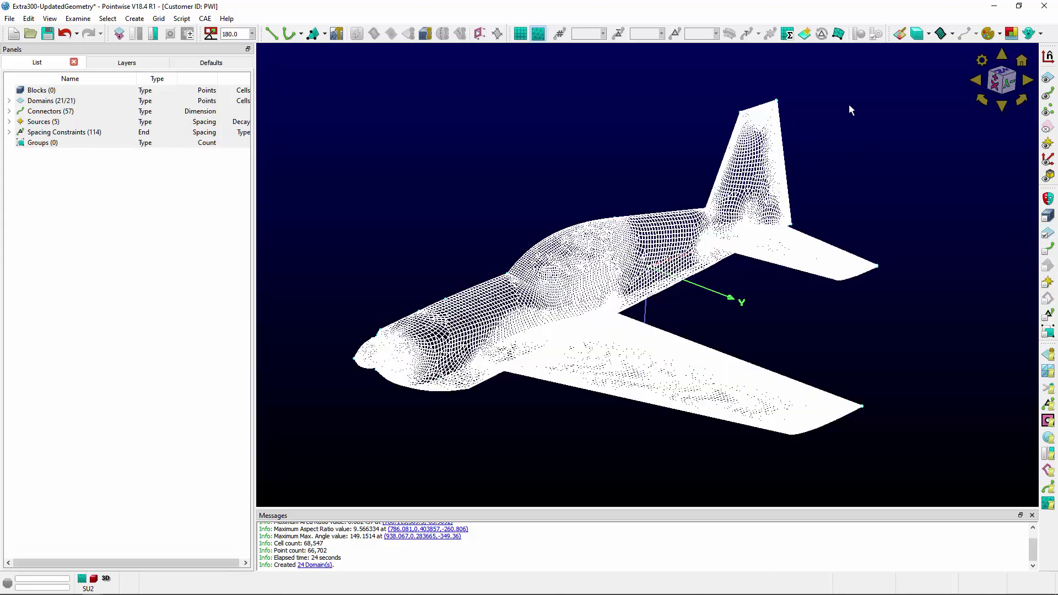
click(916, 34)
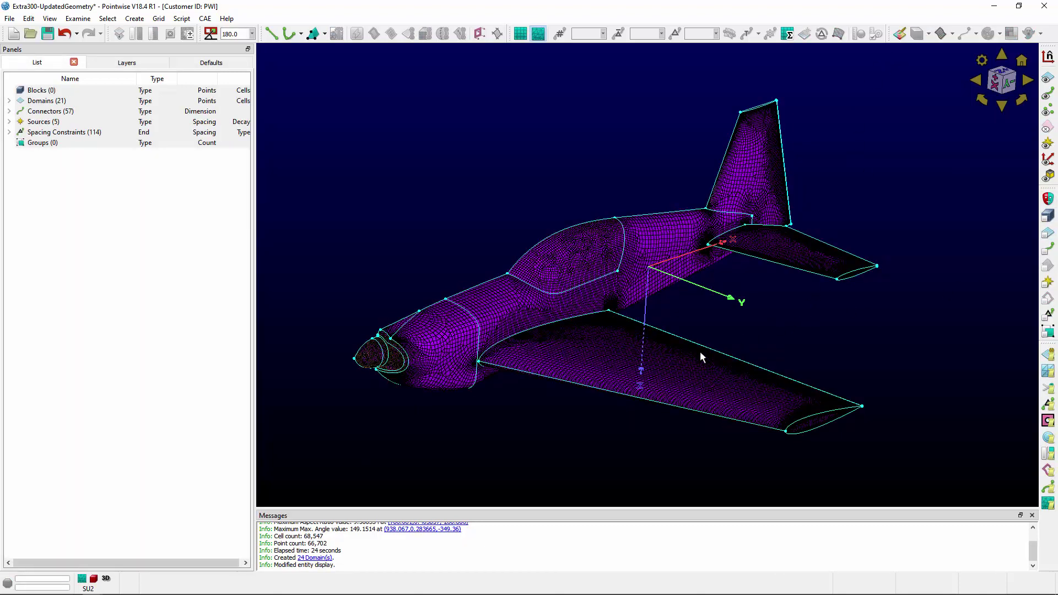
- Inspect the wing-tip mesh, select the three domains meeting at the tip, and open them in the Solve command
scroll(701, 354, up, 3)
scroll(669, 365, down, 3)
mouse_move(669, 365)
right_down()
mouse_move(651, 413)
mouse_move(685, 375)
right_up()
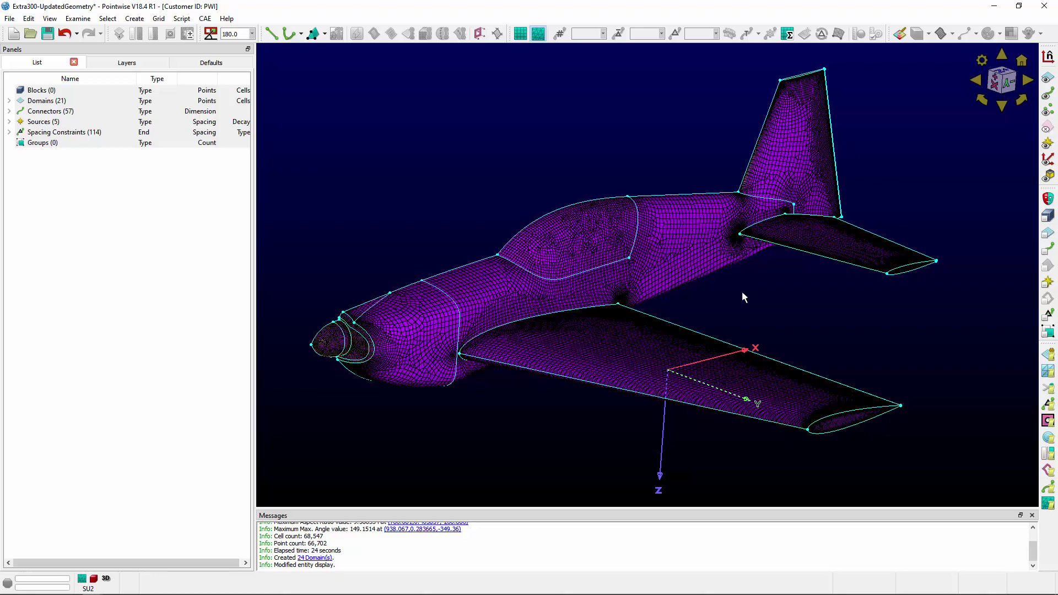
scroll(802, 419, up, 5)
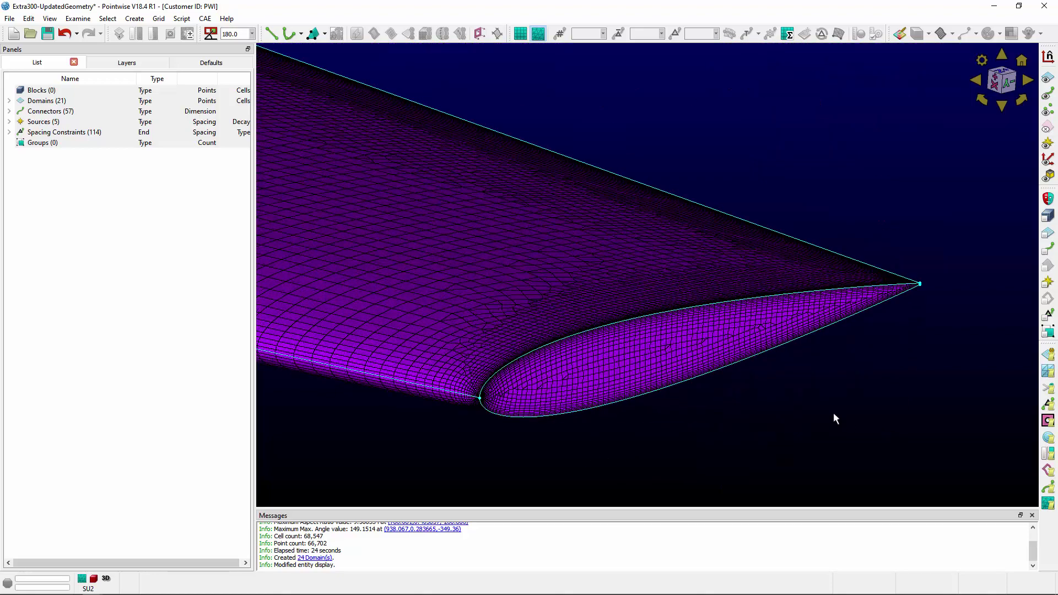
scroll(740, 395, up, 2)
scroll(700, 334, down, 1)
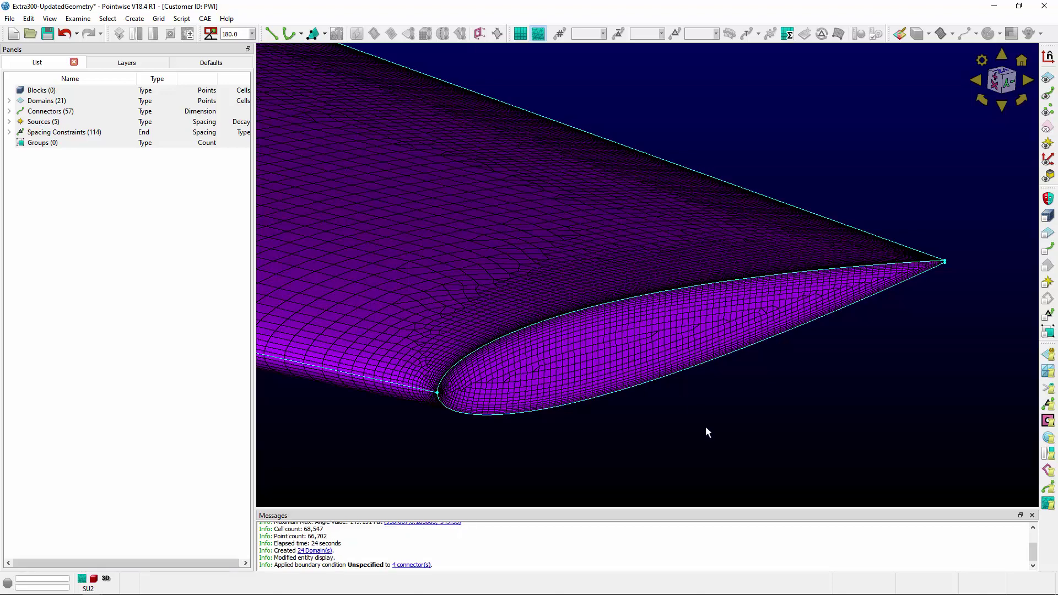
click(1047, 233)
drag(647, 268, 669, 411)
right_click(788, 411)
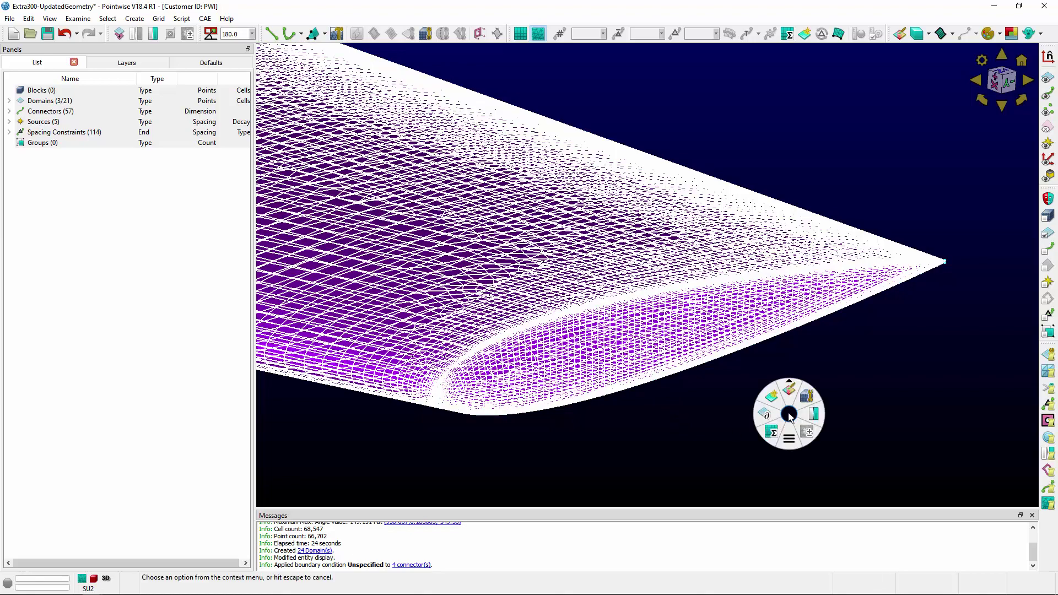
click(753, 416)
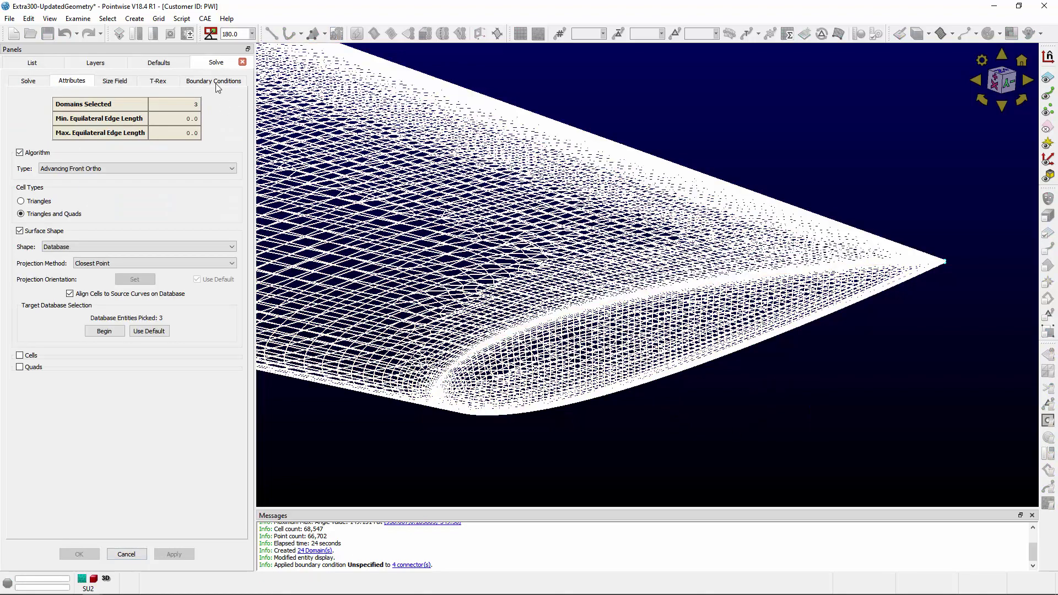
- Change the boundary condition of the connectors around the wing-tip outline from Convex-1 to Unspecified
click(214, 81)
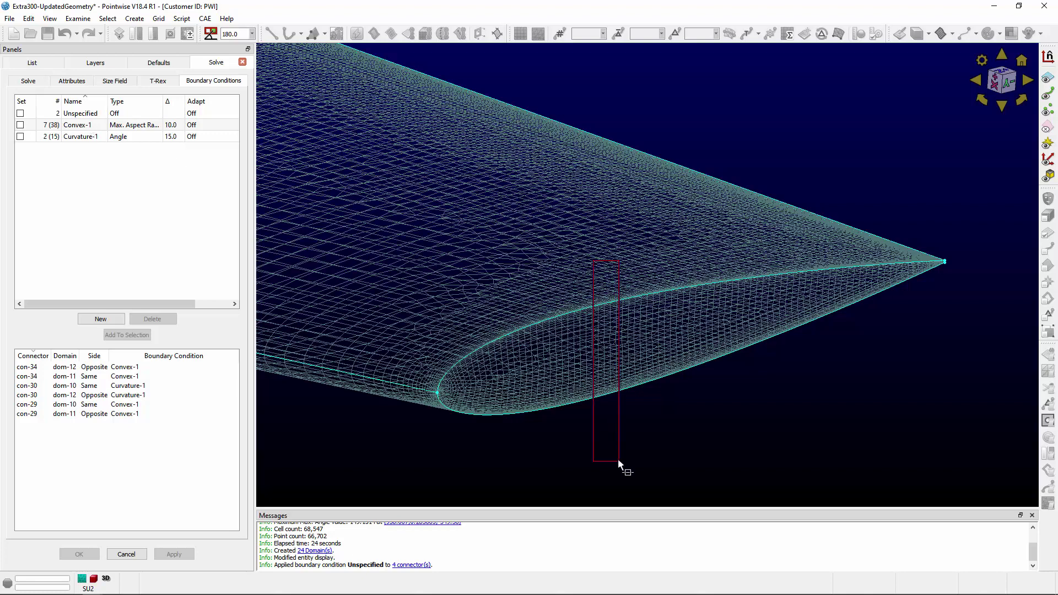
click(20, 125)
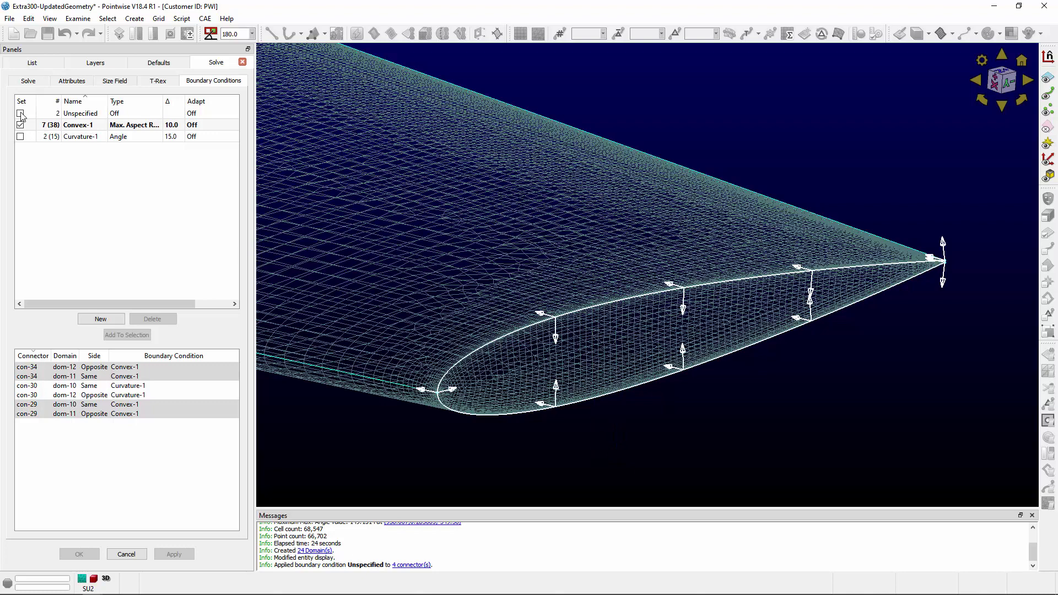
click(21, 113)
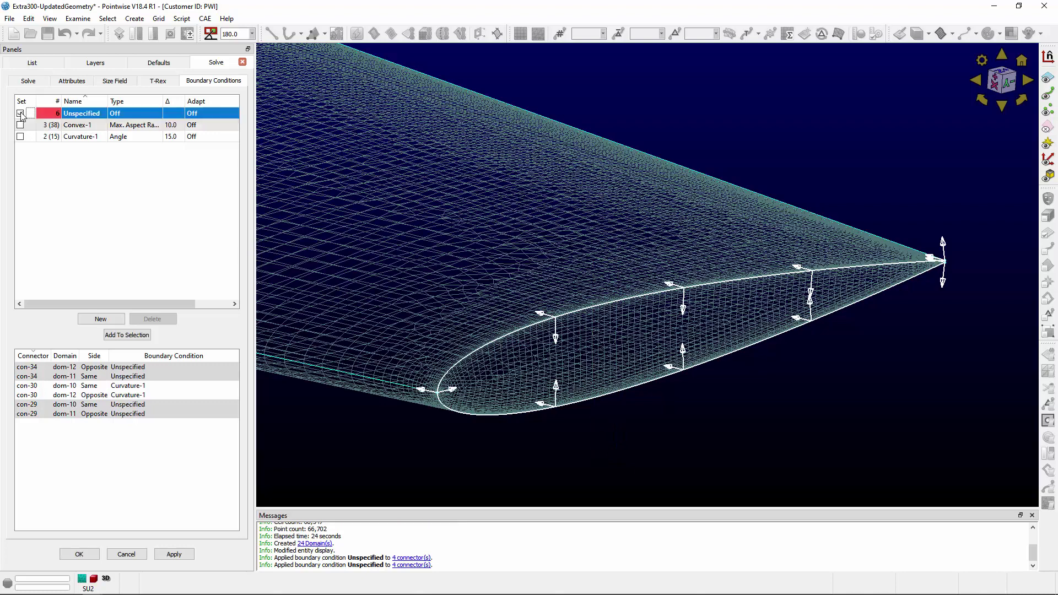
- Initialize and accept the three wing domains, comparing the wing-tip mesh before and after by undoing and redoing the solve
click(21, 82)
click(82, 491)
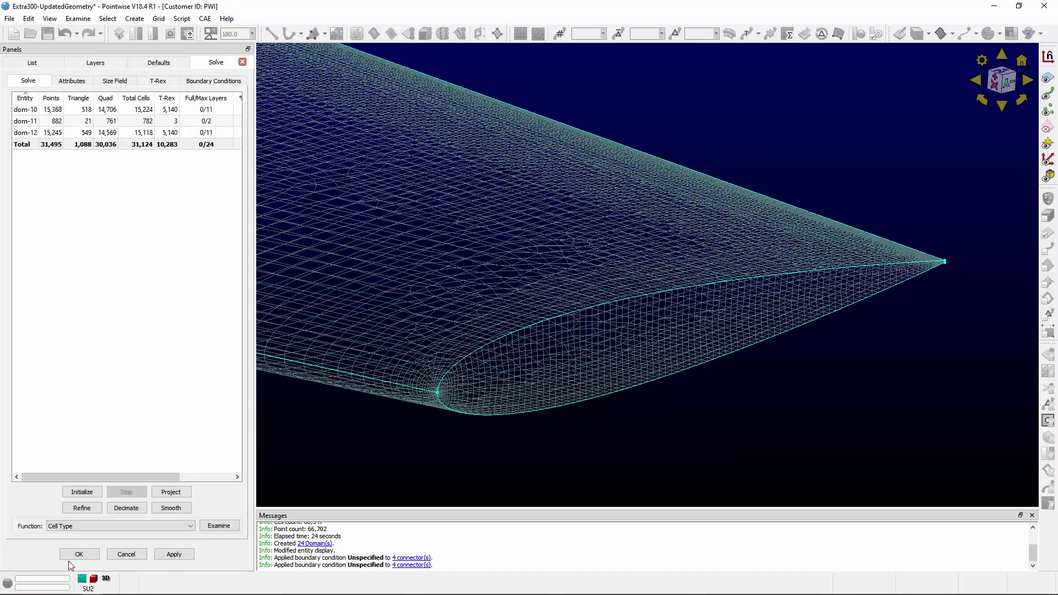
click(78, 553)
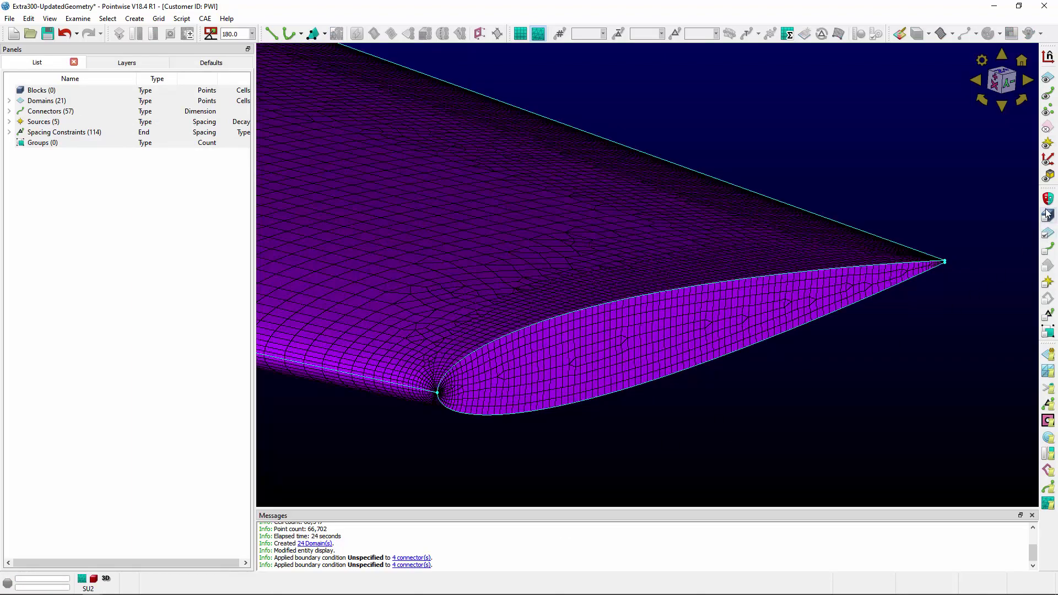
click(65, 34)
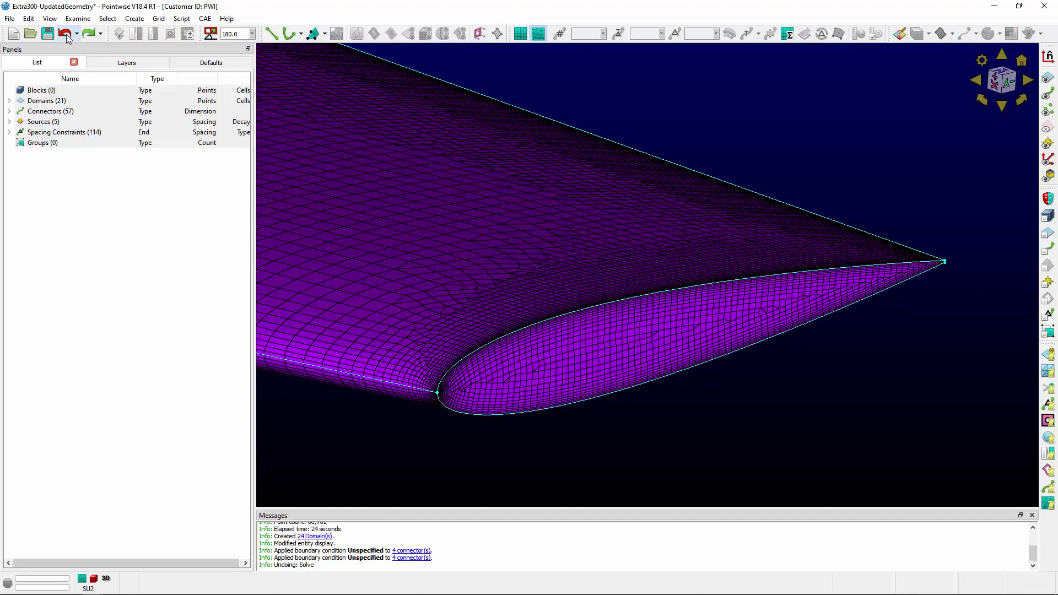
click(88, 33)
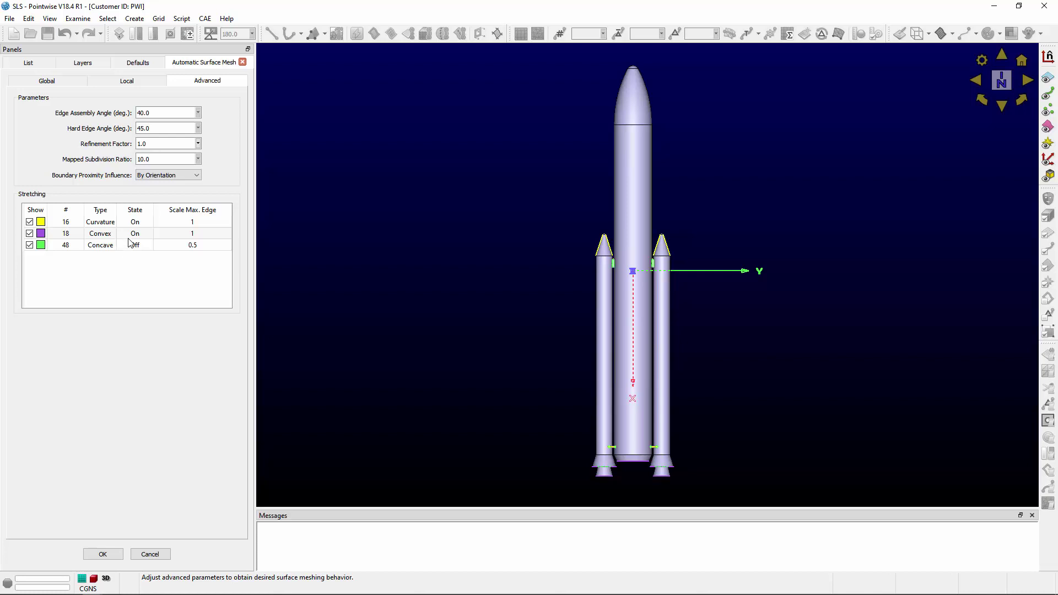
- Turn off stretching for both the Curvature and Convex edge types of the rocket
double_click(142, 223)
click(145, 223)
click(144, 243)
double_click(147, 236)
click(148, 236)
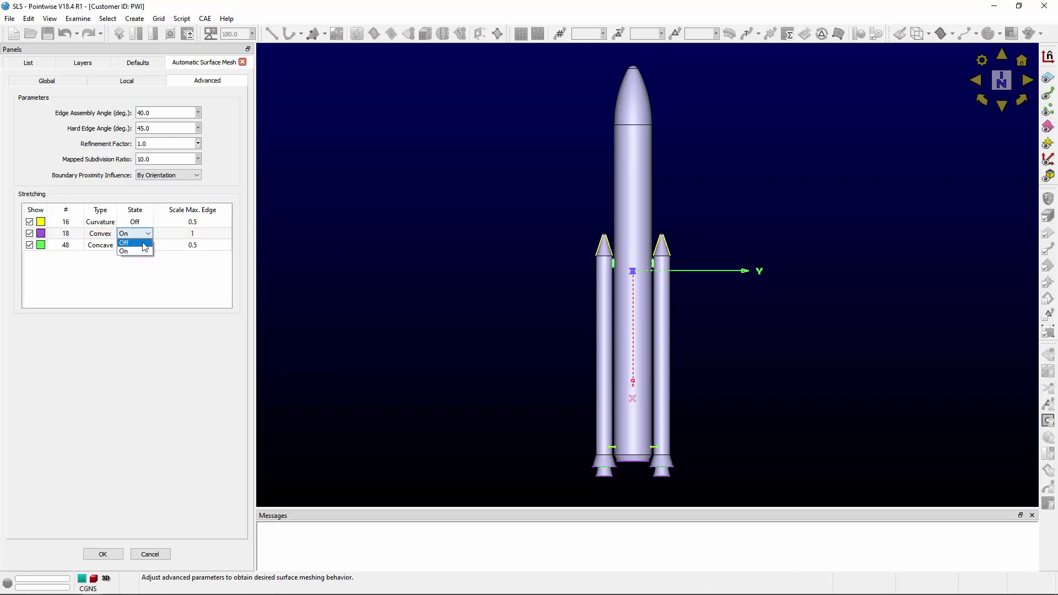
click(142, 255)
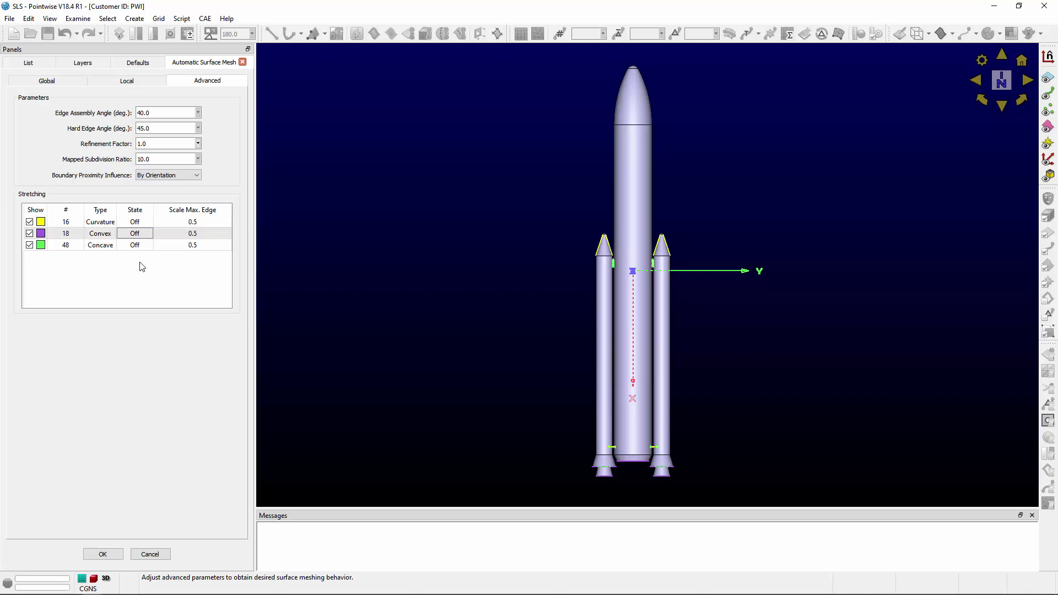
- Set the maximum subdivisions to 100 and the algorithm to Quad Dominant, and create the rocket's surface mesh
click(67, 81)
drag(144, 212, 128, 212)
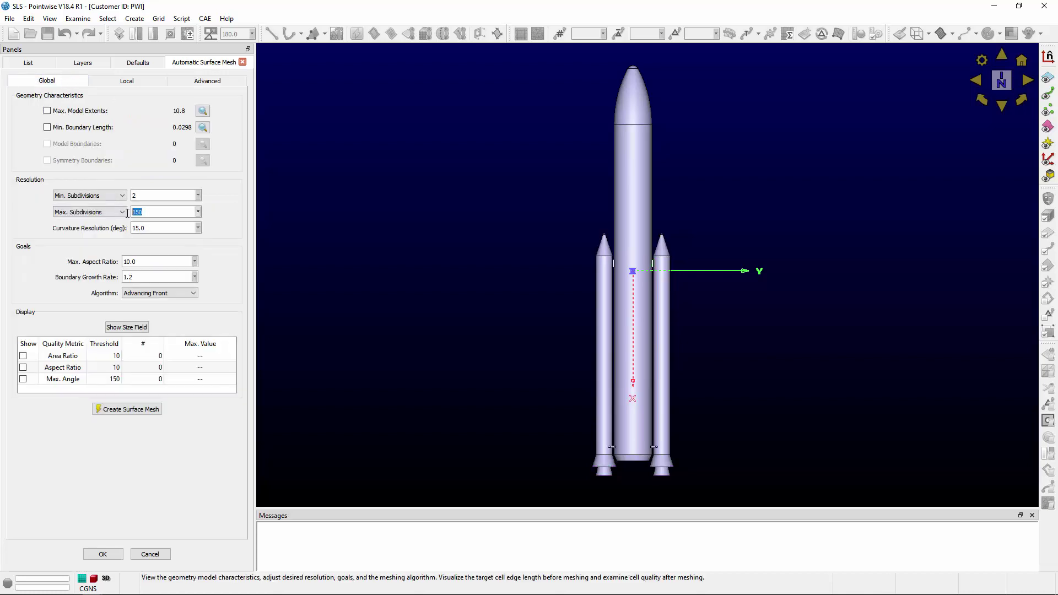
text(100)
click(146, 295)
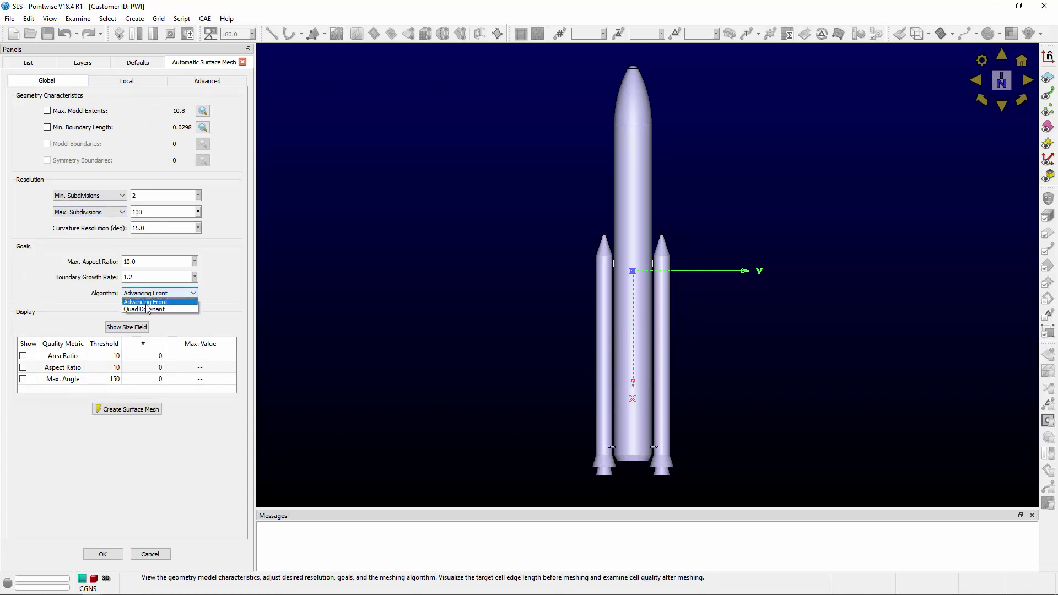
click(146, 310)
key(Down)
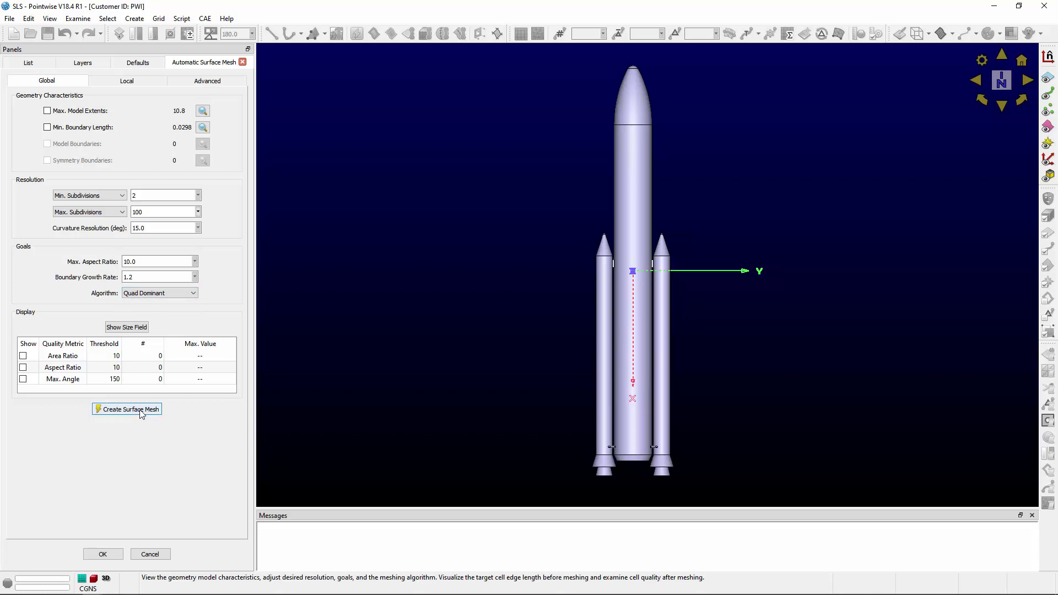
click(141, 413)
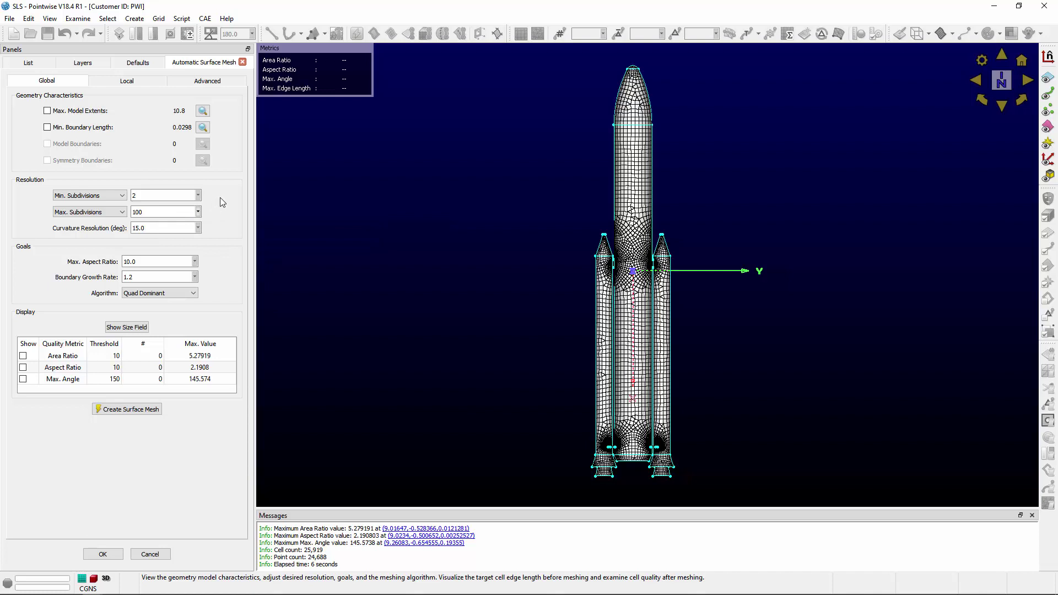
- Change the refinement factor in the advanced parameters and regenerate the rocket's surface mesh
click(213, 81)
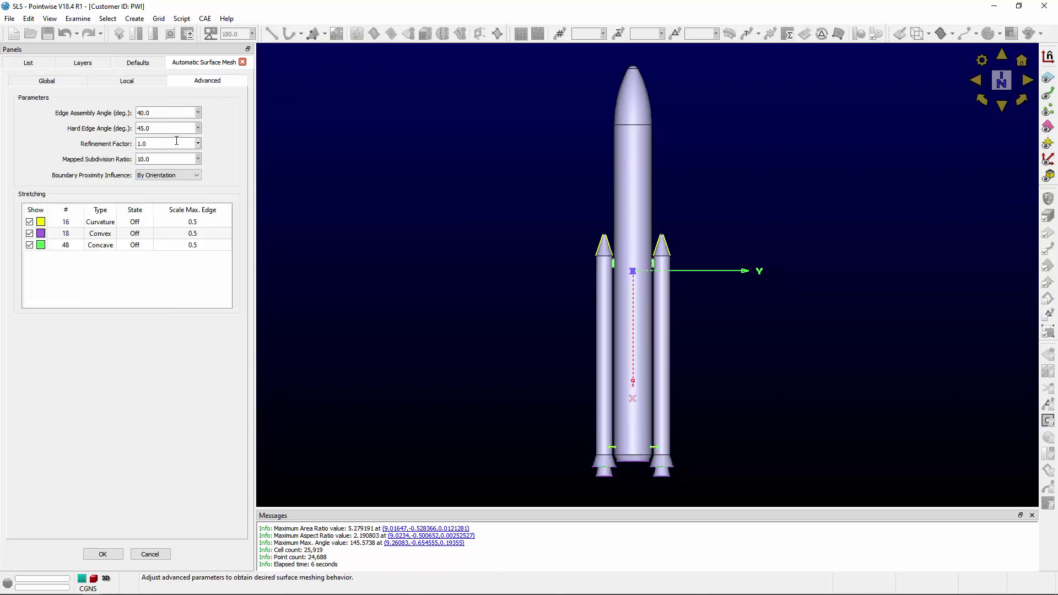
drag(149, 144, 117, 142)
click(47, 80)
click(145, 409)
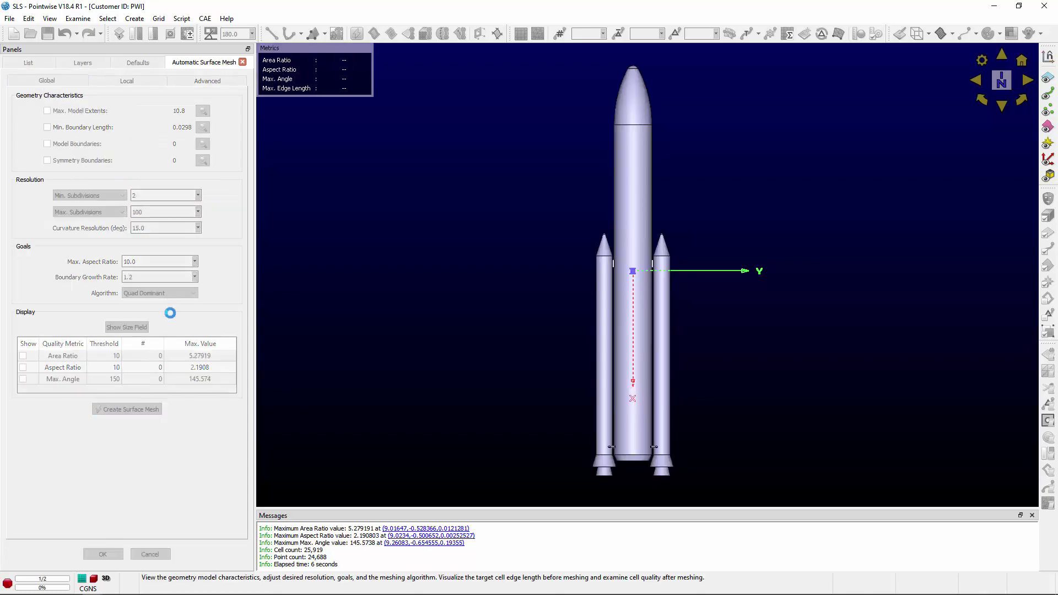